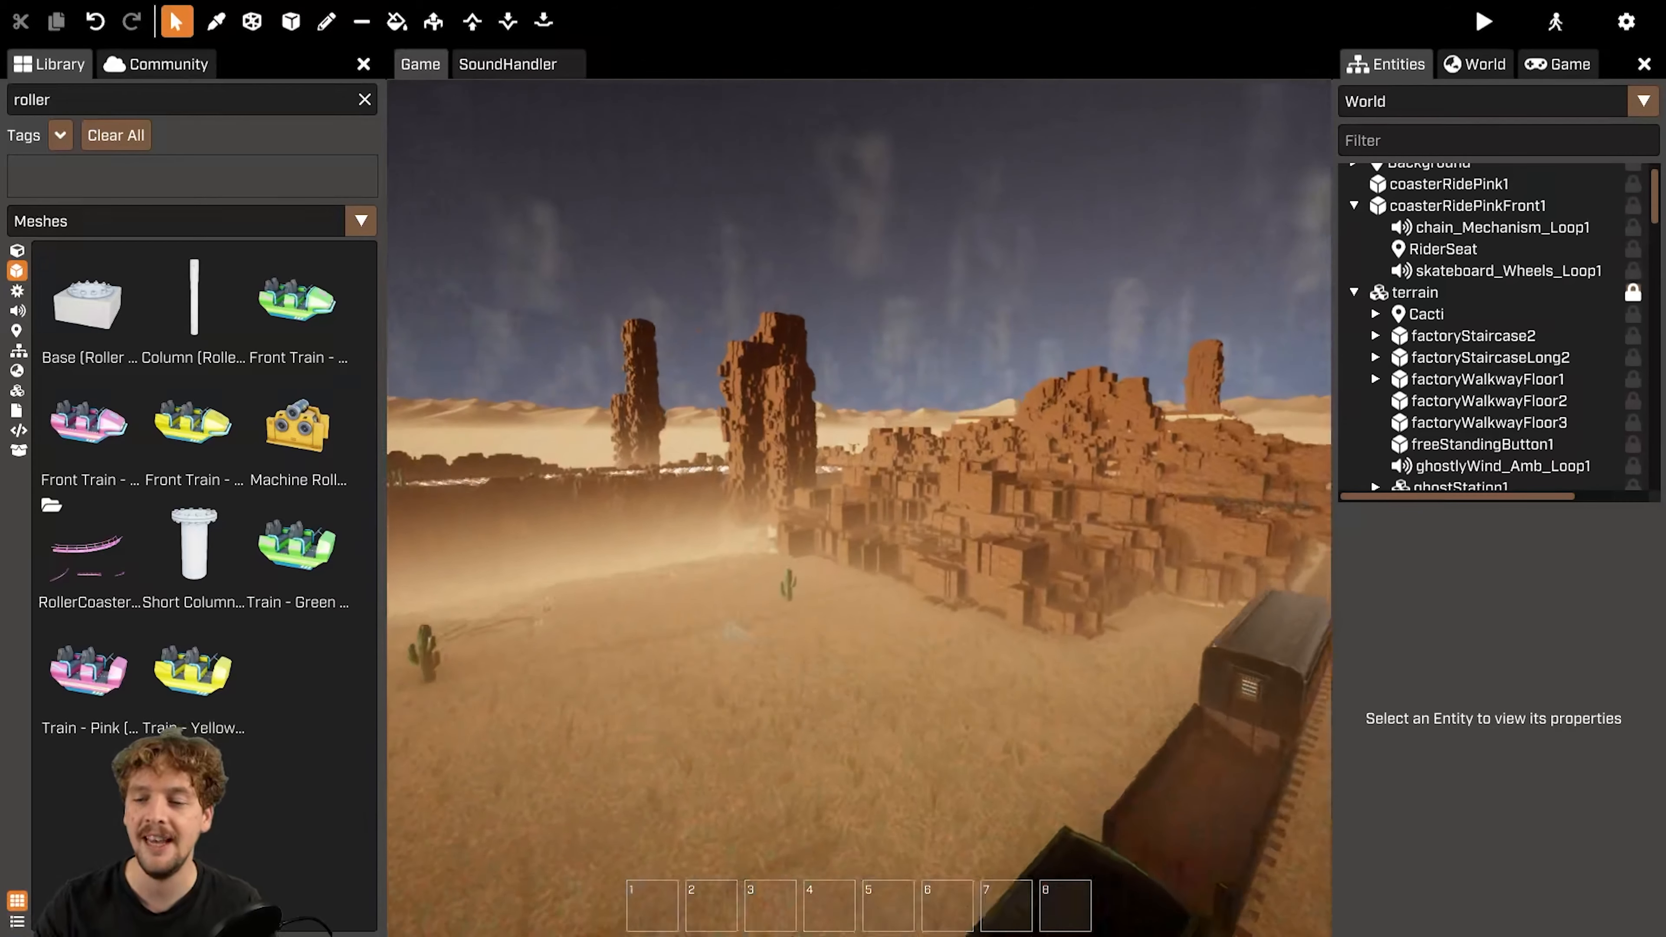
- Open the RollerCoasterTracks mesh folder and place a flat track piece on open ground in the desert
right_click_drag(858, 651, 800, 702)
key("w")
key("w")
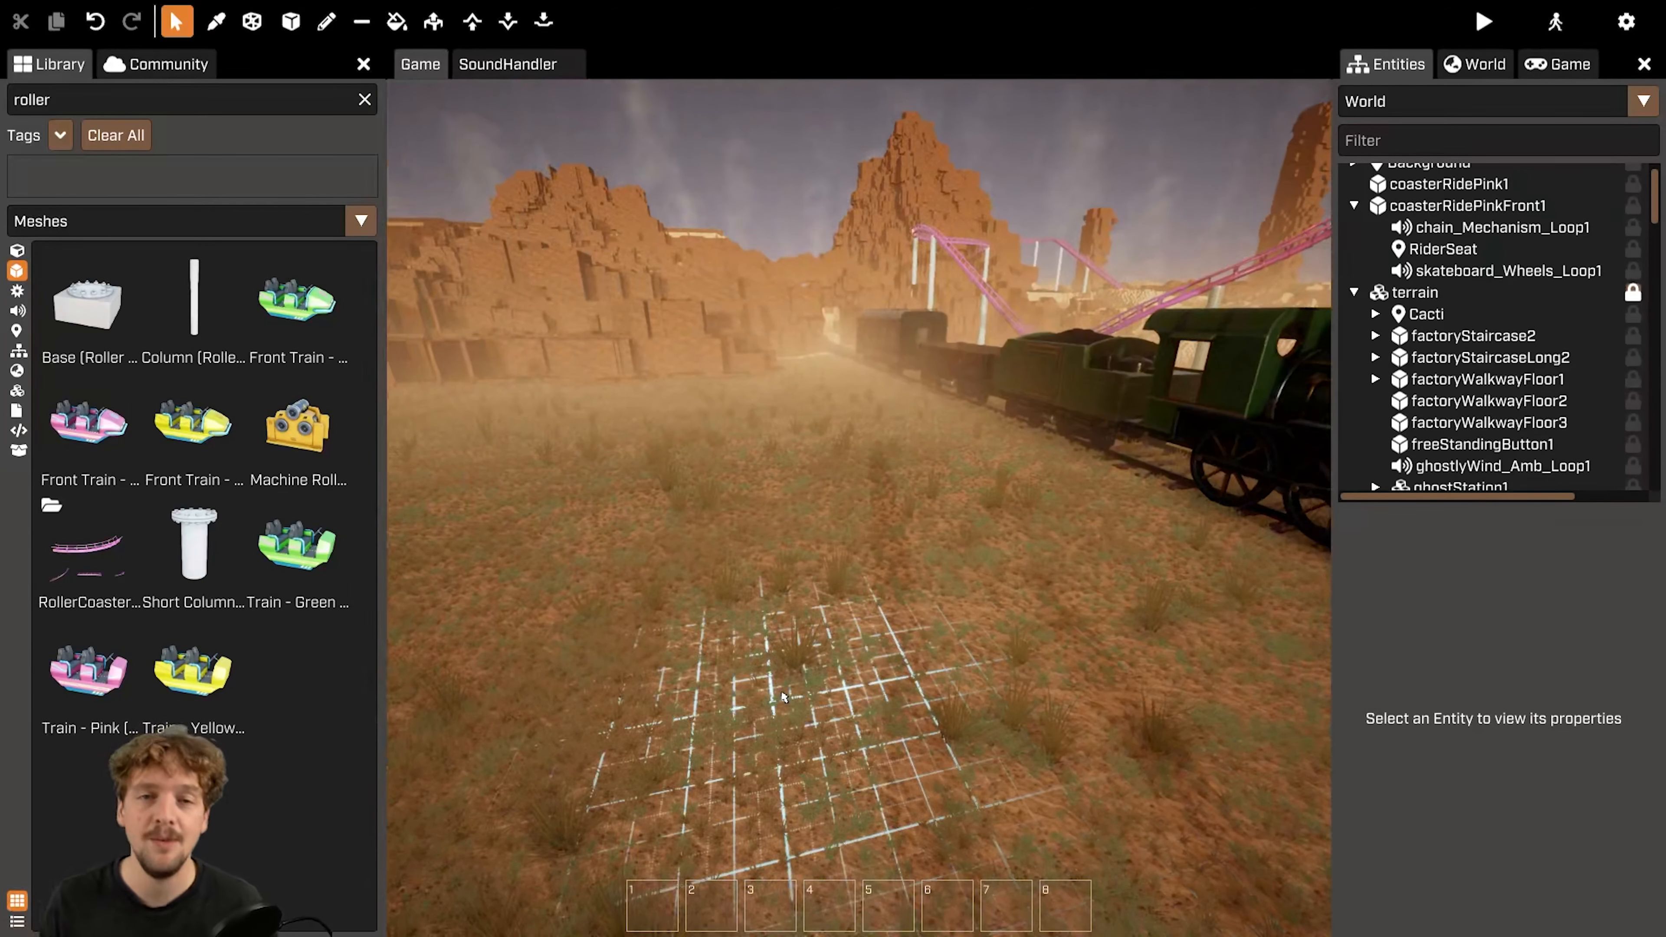
double_click(89, 548)
left_click_drag(300, 578, 1136, 571)
- Duplicate the placed track piece twice to extend the coaster track
key("d")
key("ctrl+d")
key("ctrl+d")
right_click_drag(1136, 571, 932, 564)
right_click_drag(1136, 572, 1305, 584)
key("g")
left_click(113, 705)
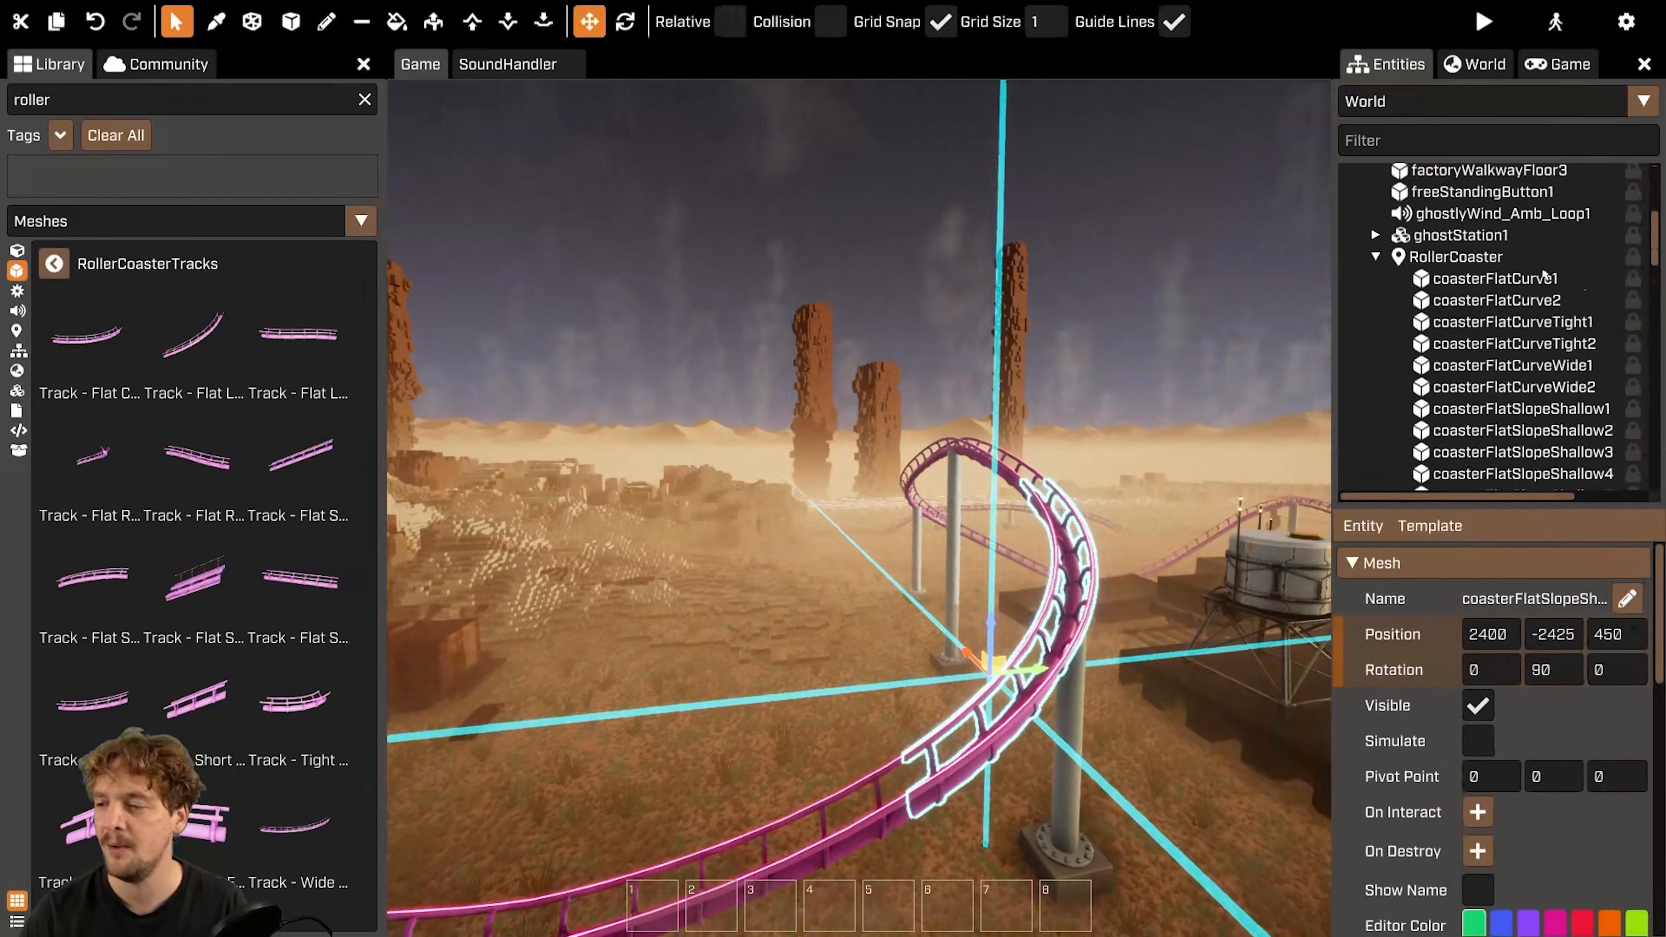
- Try to move the whole coaster by its RollerCoaster locator and undo the move
left_click(1456, 257)
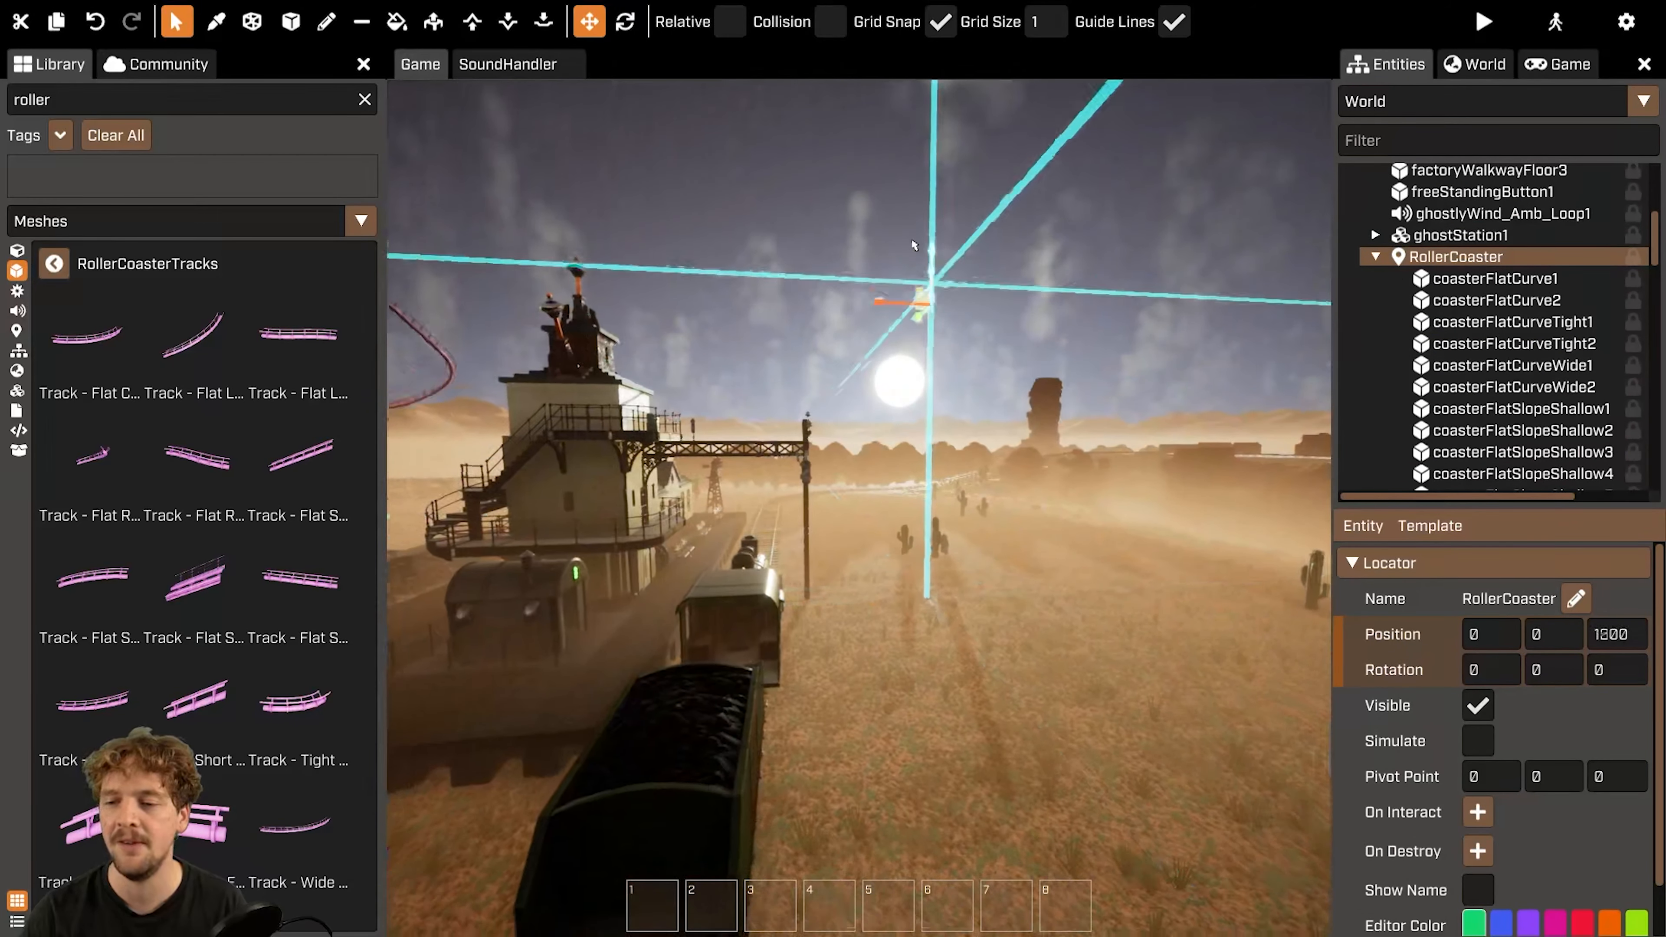
left_click_drag(914, 245, 914, 184)
right_click_drag(914, 184, 842, 297)
key("ctrl+z")
- Select a coaster track piece and examine its entity properties
left_click(919, 437)
left_click(1364, 526)
mouse_move(1372, 578)
mouse_move(1481, 578)
scroll(1346, 725, "down", 4)
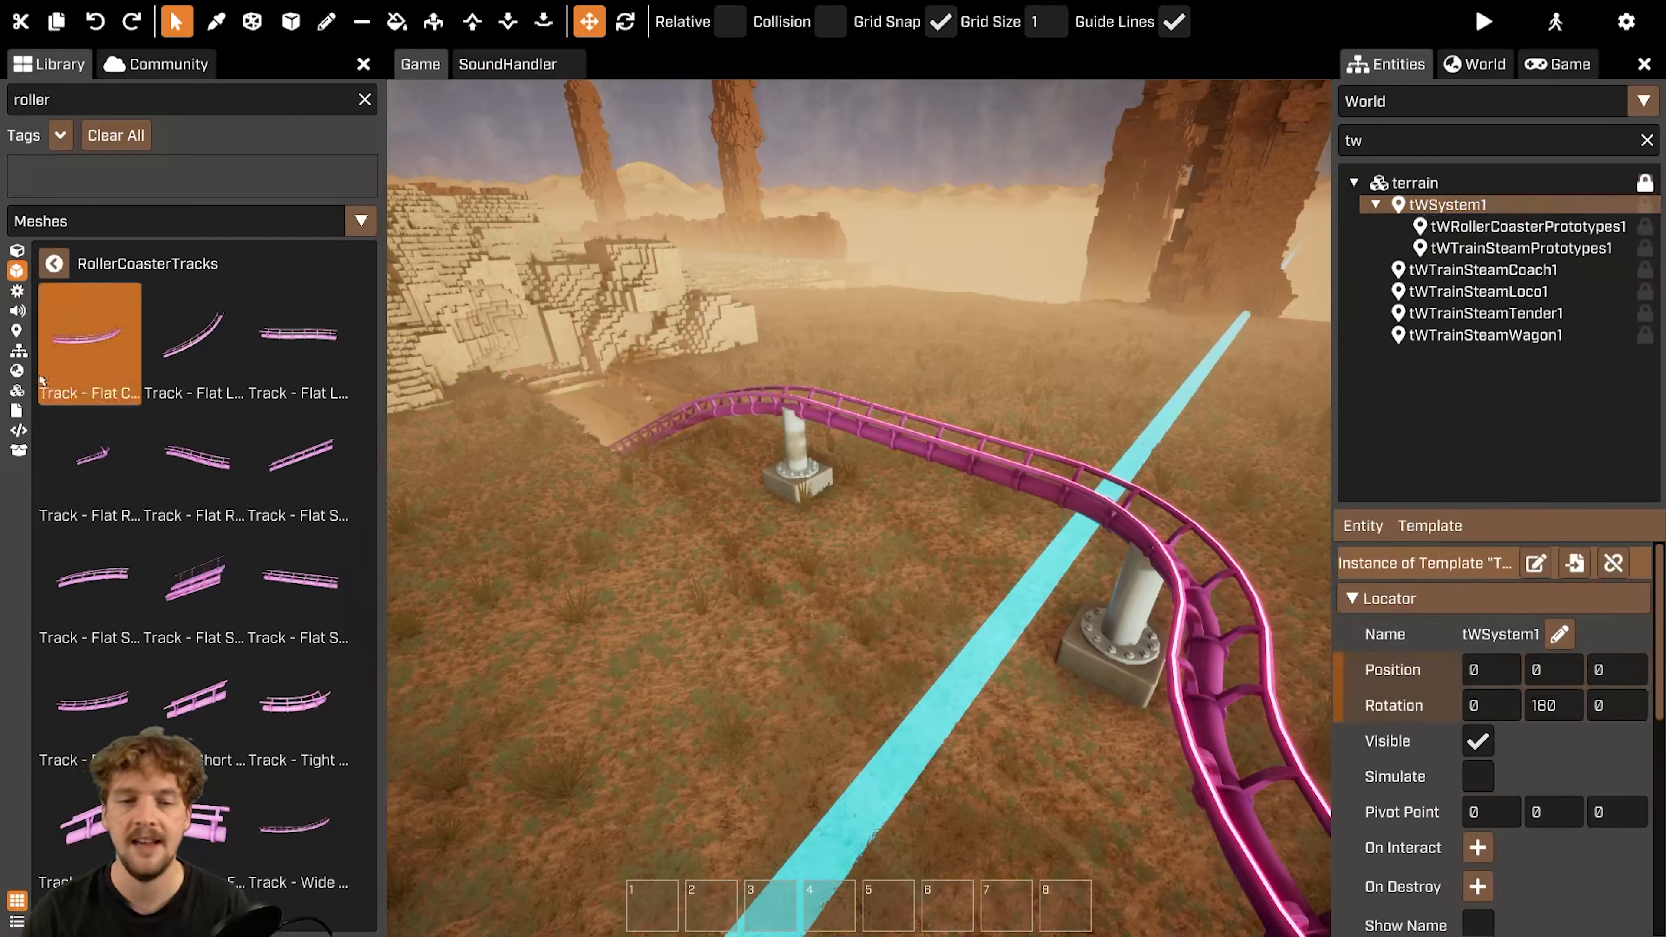
- Find the TWSystem template in the library and inspect the tWRollerCoasterPrototypes1 entity in the world
left_click(17, 351)
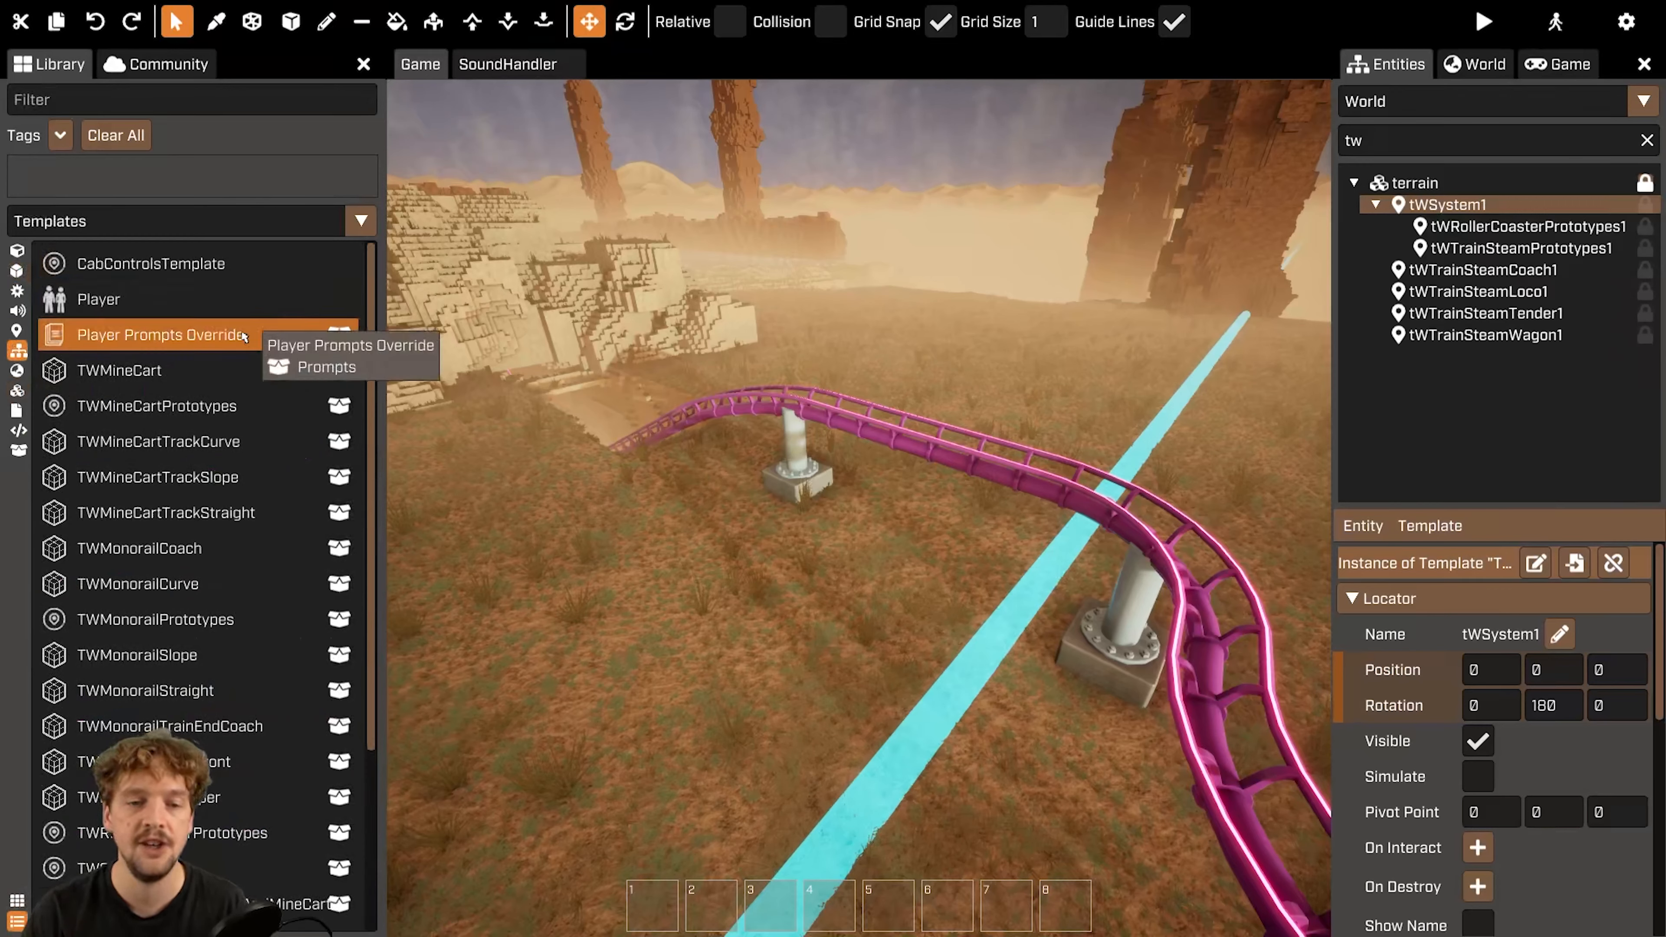
scroll(197, 762, "down", 3)
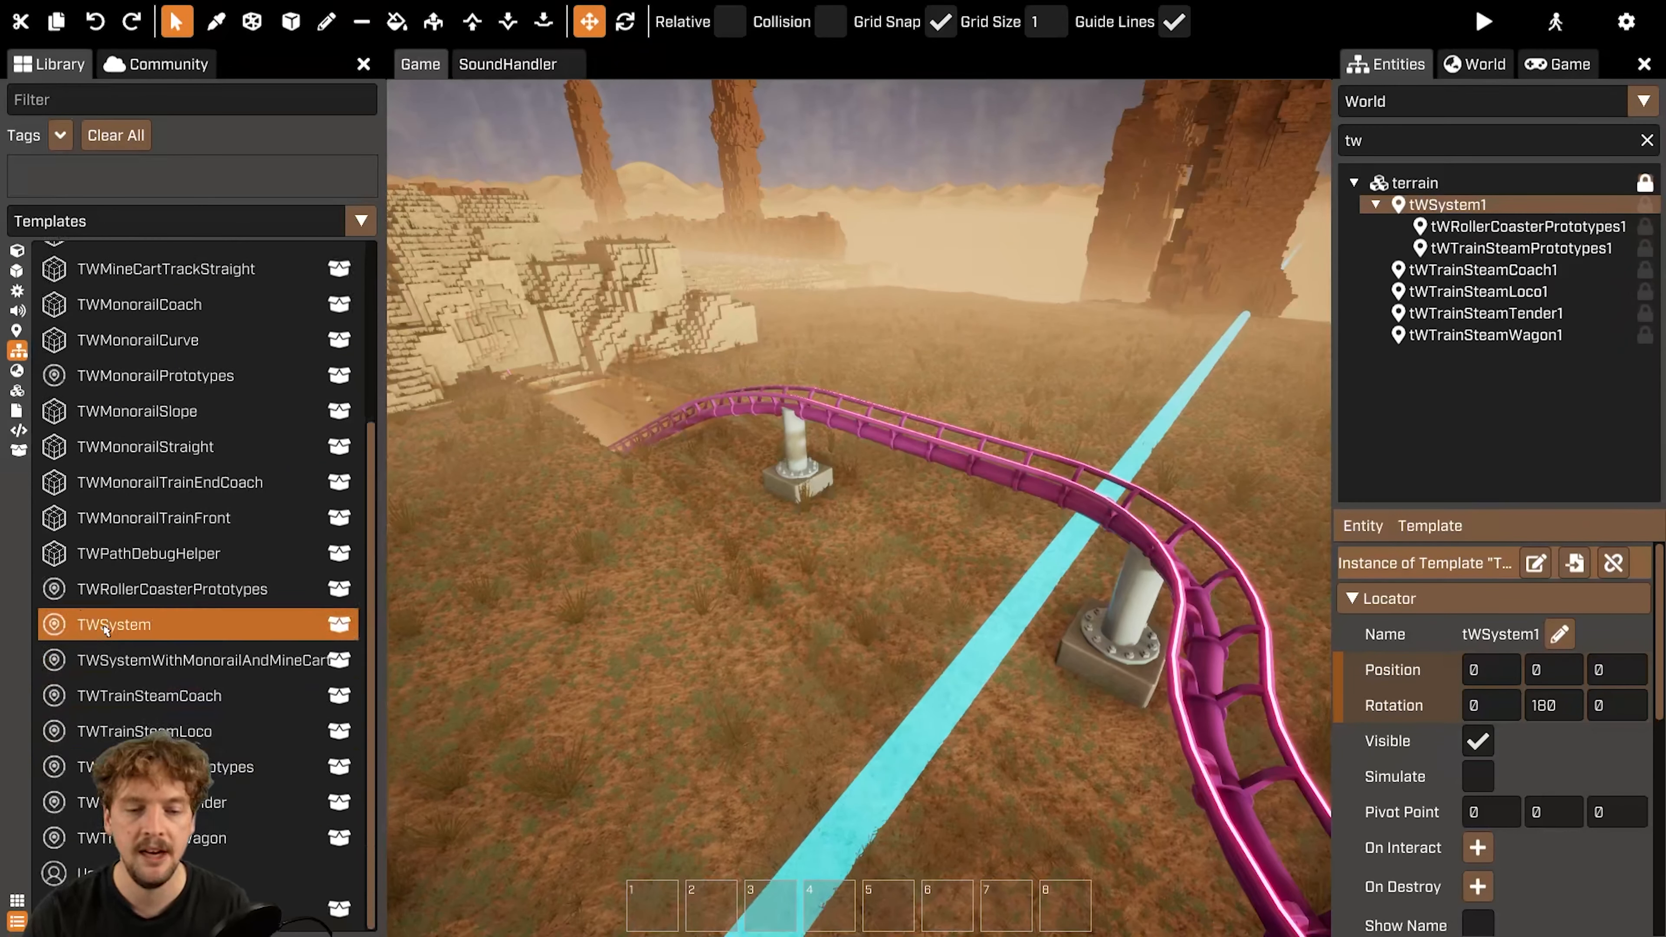
left_click(1528, 227)
right_click_drag(860, 396, 1023, 387)
key("w")
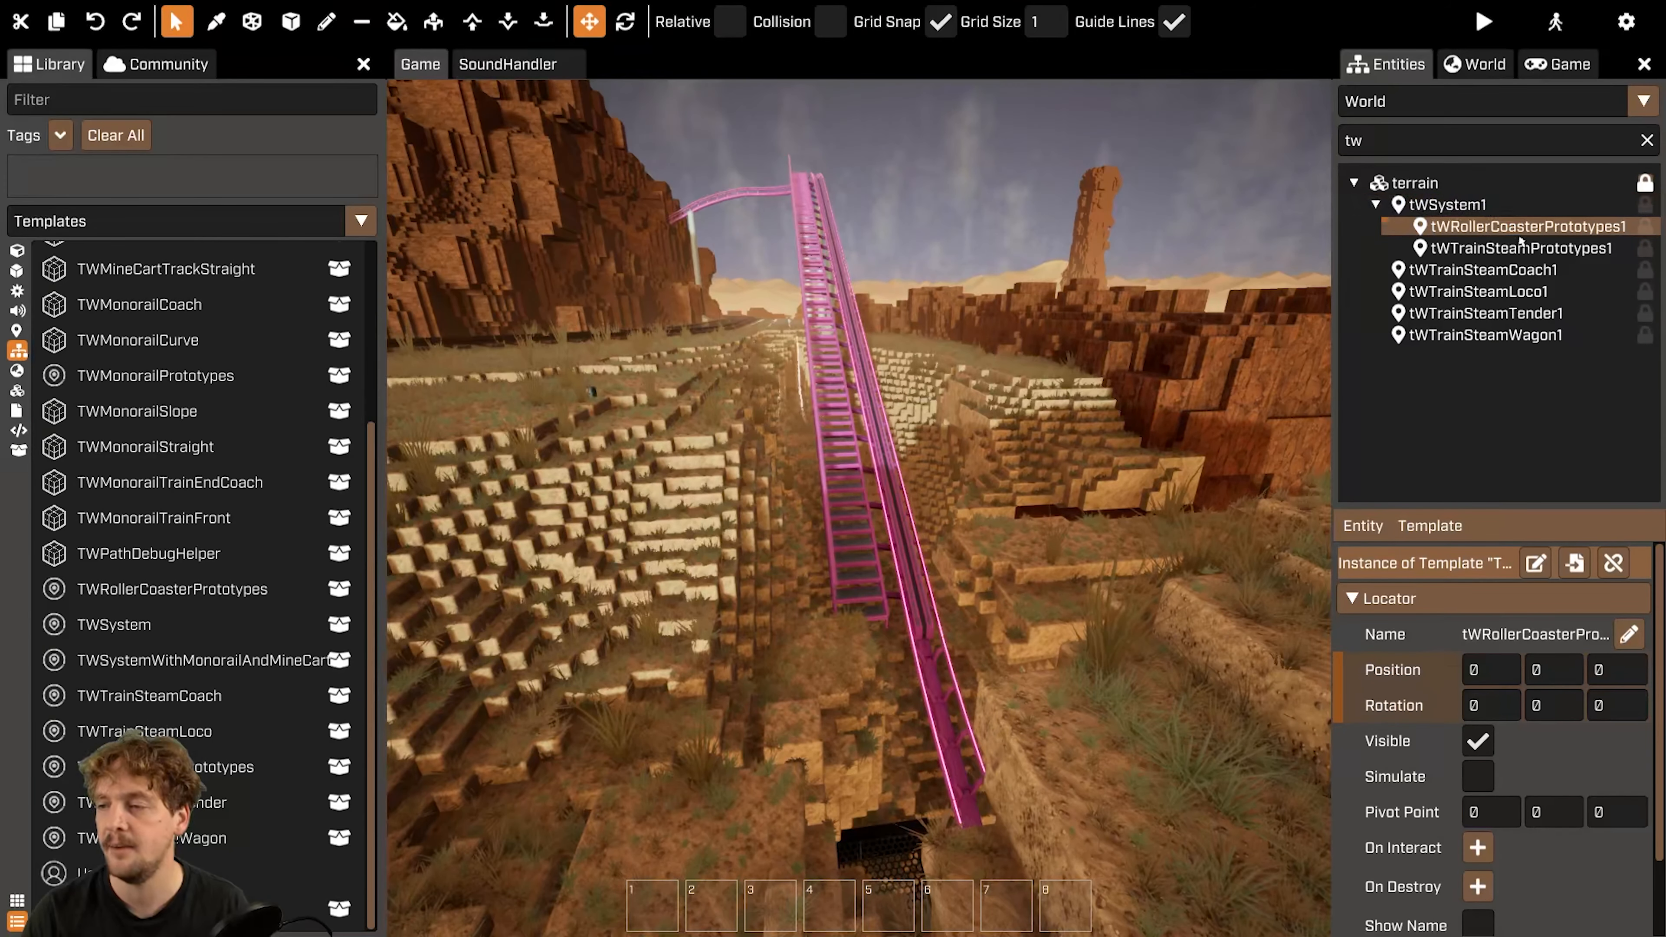
- Select the pink front coaster car at the station and filter the mesh library for "roller"
right_click_drag(859, 460, 951, 486)
key("w")
left_click(873, 558)
right_click_drag(873, 558, 755, 565)
left_click(16, 270)
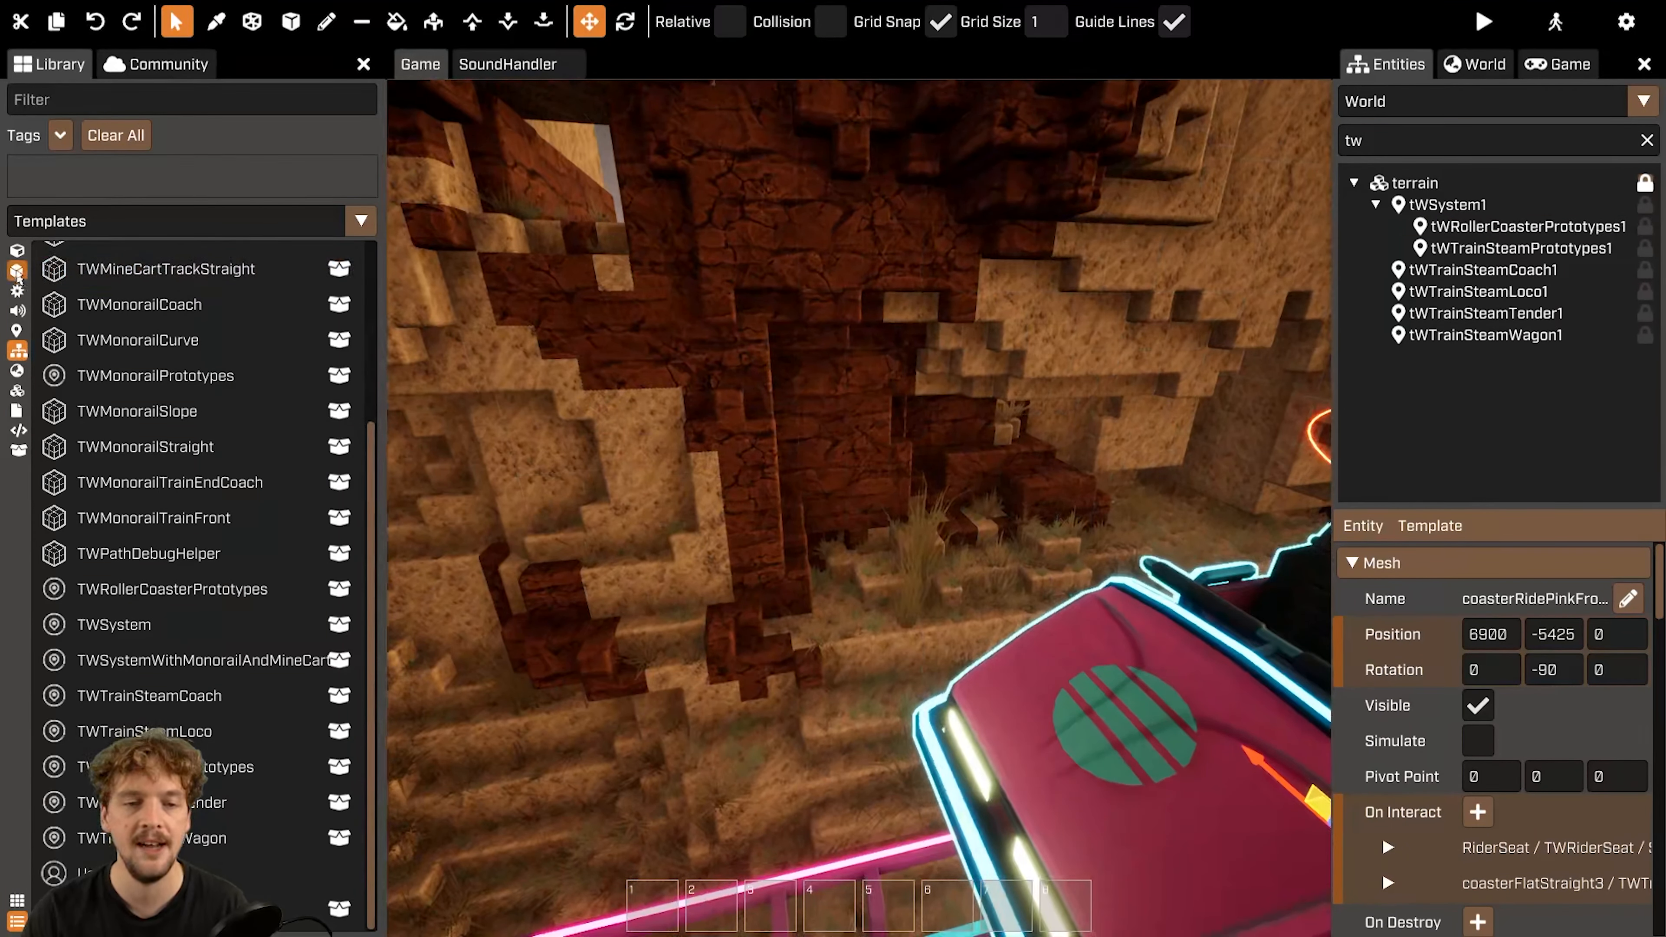
type("roller")
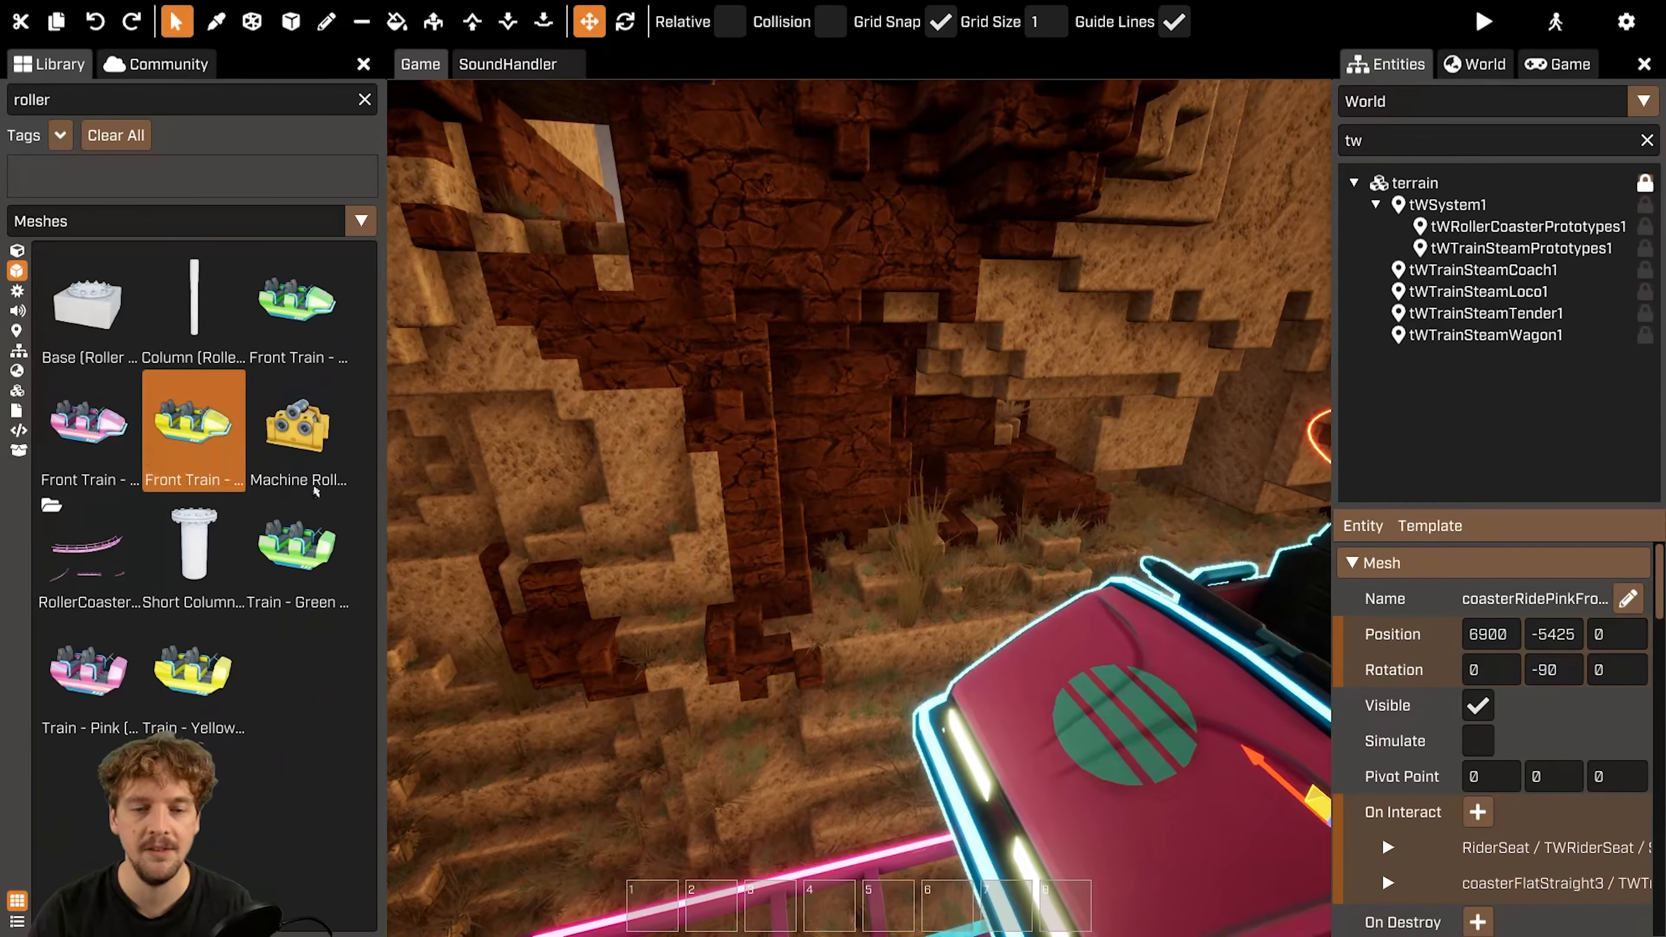
- Examine the TWTransform and TWVehicle scripts attached to the pink front car
right_click_drag(774, 460, 944, 470)
key("w")
key("s")
right_click_drag(780, 522, 754, 581)
key("w")
key("s")
key("w")
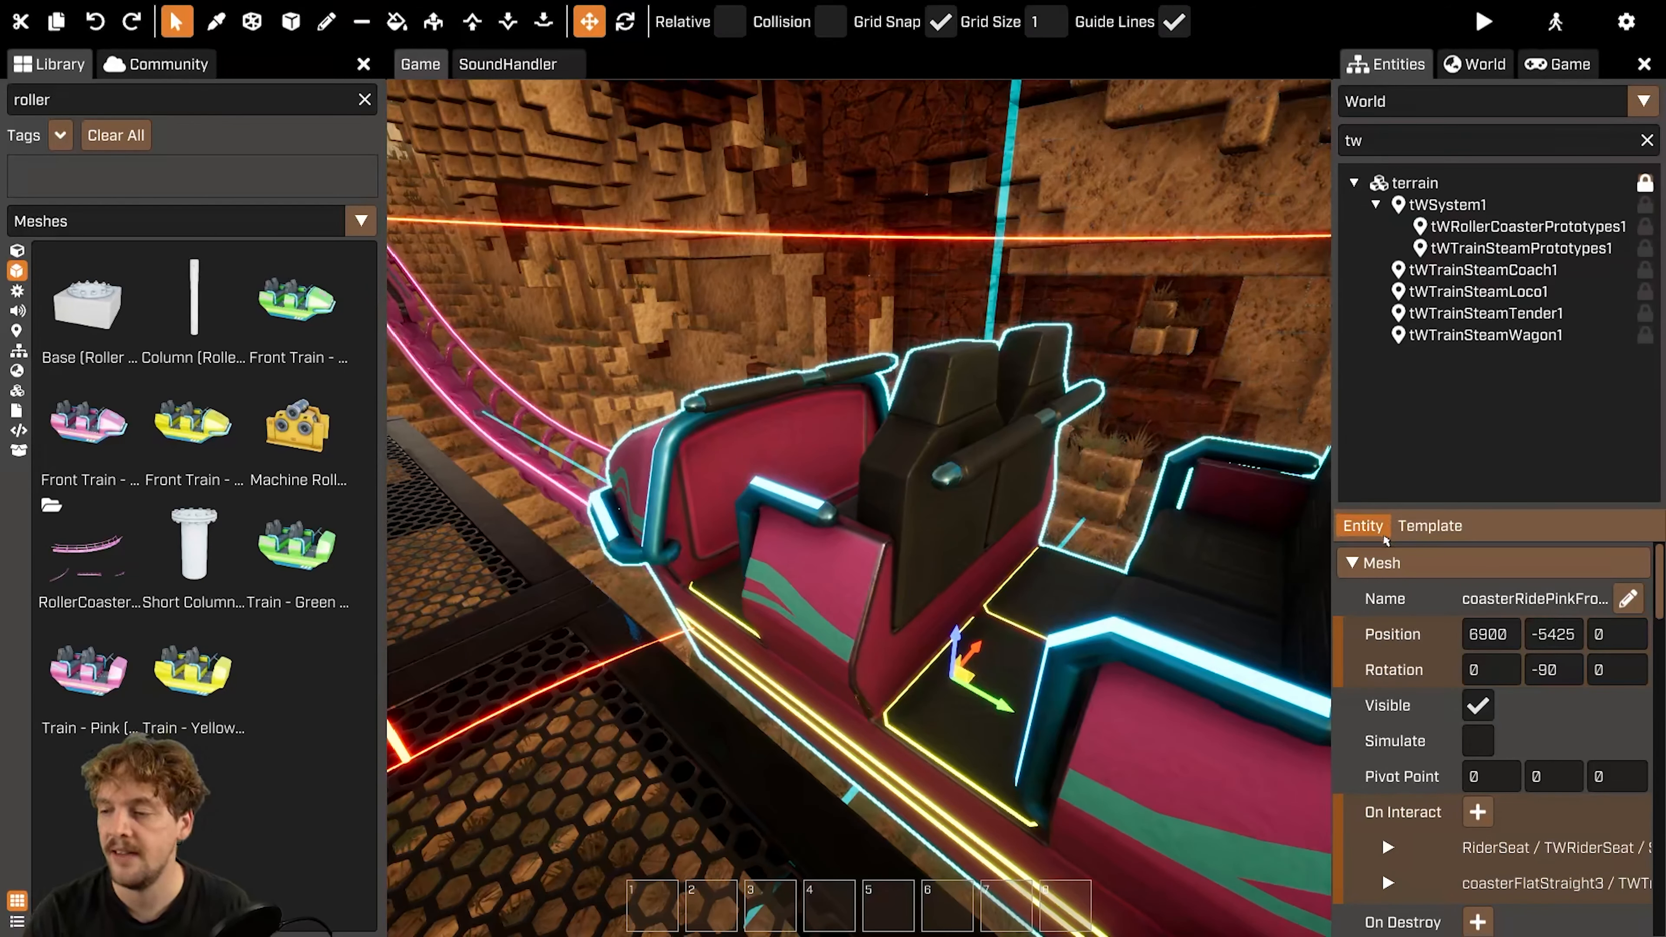
scroll(1545, 722, "down", 4)
scroll(1545, 722, "down", 6)
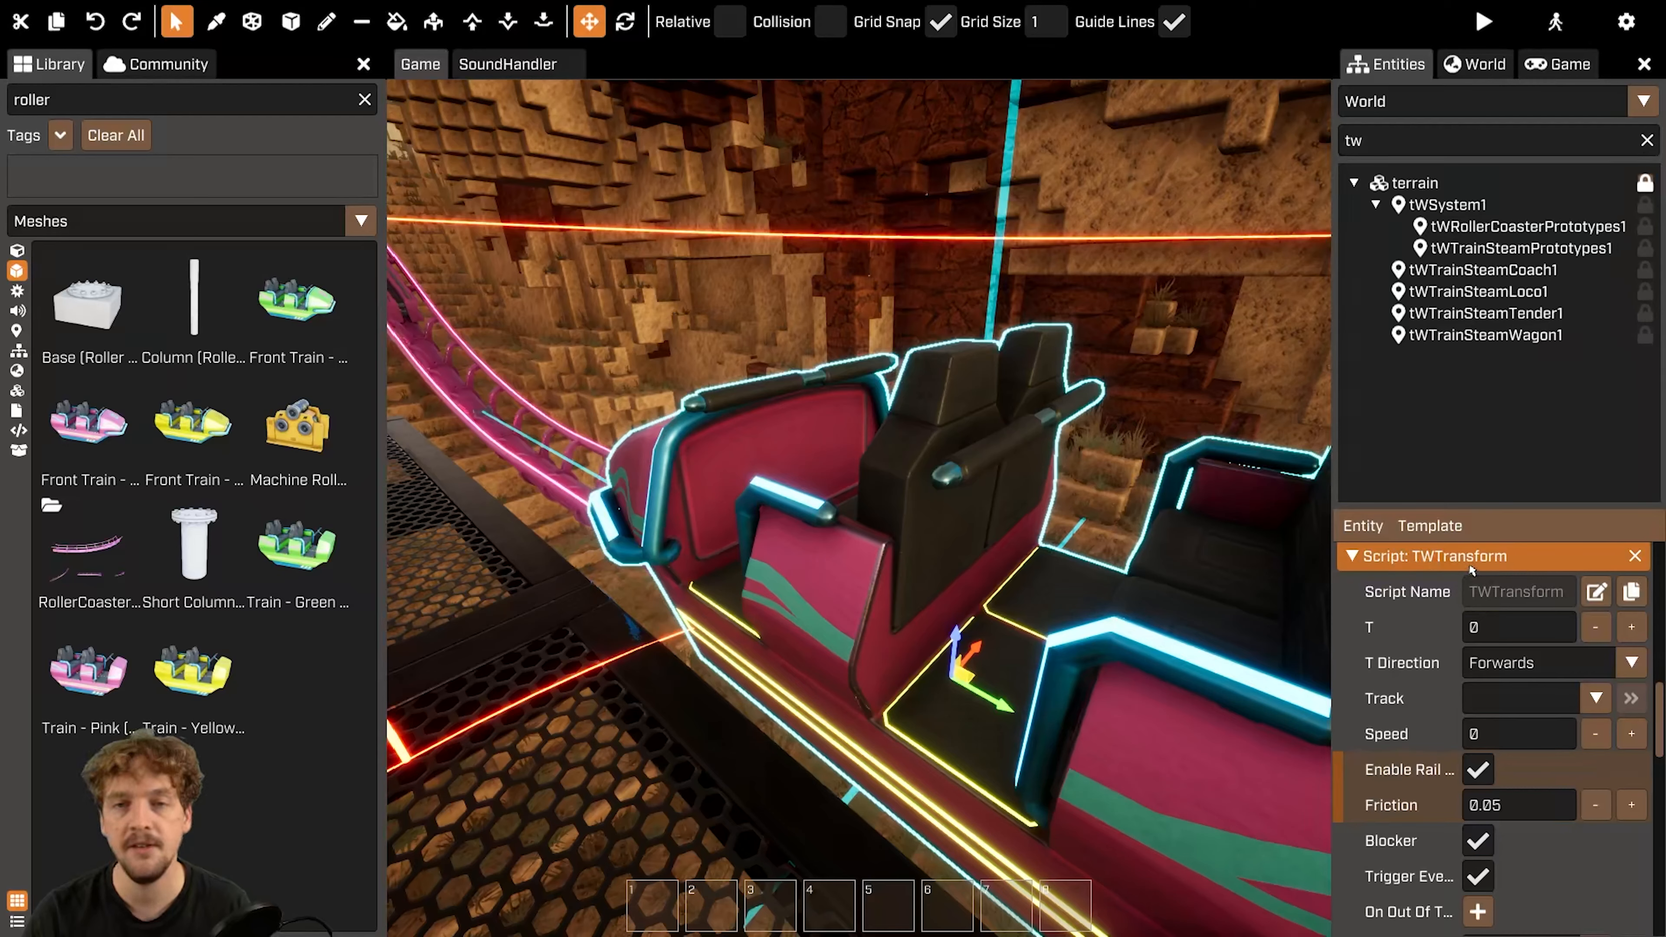
scroll(1410, 590, "down", 8)
scroll(1408, 597, "up", 1)
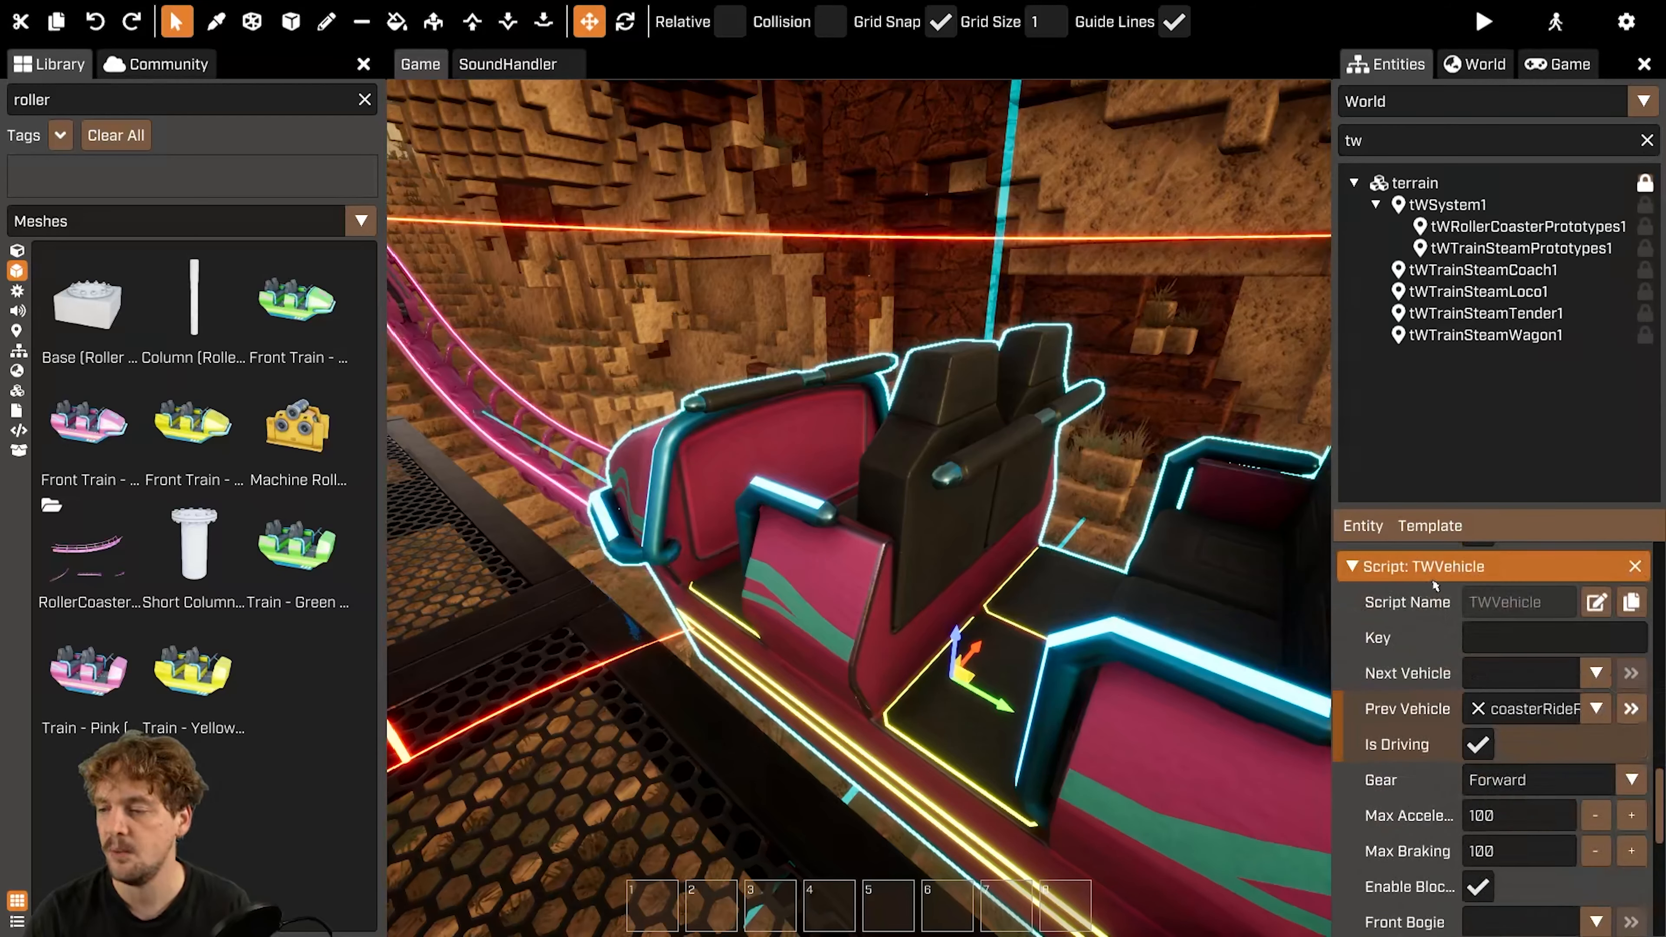
- Review the front car's Enable Rail Physics, Friction and Is Driving settings
left_click(1478, 744)
scroll(1473, 748, "up", 5)
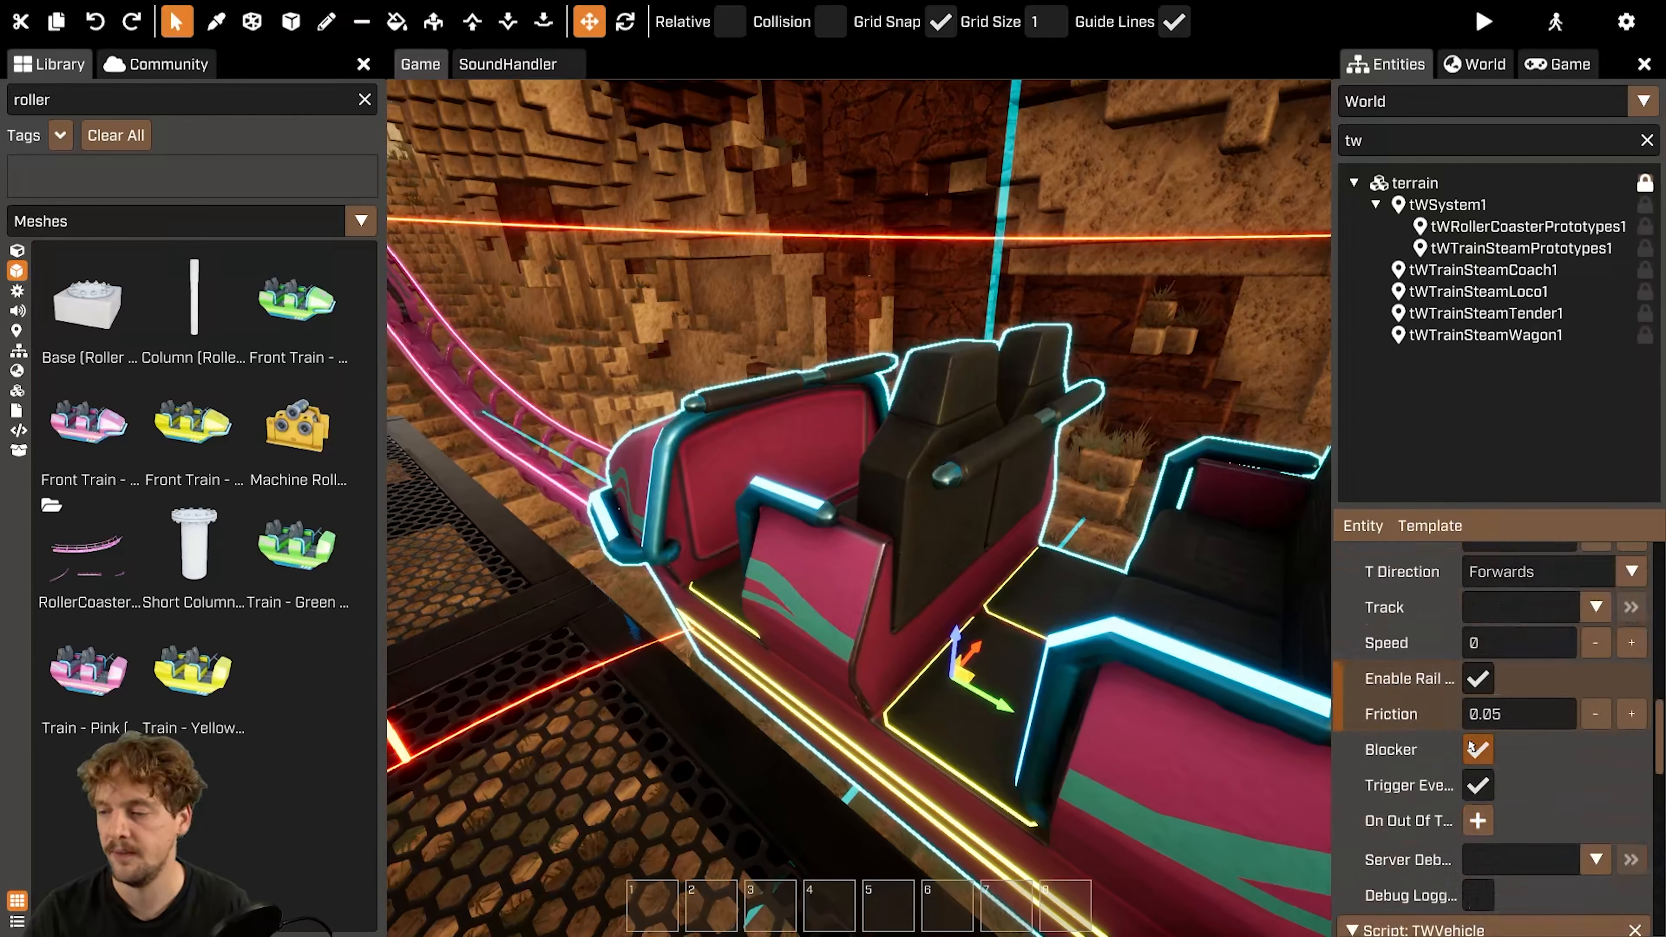
scroll(1455, 558, "up", 2)
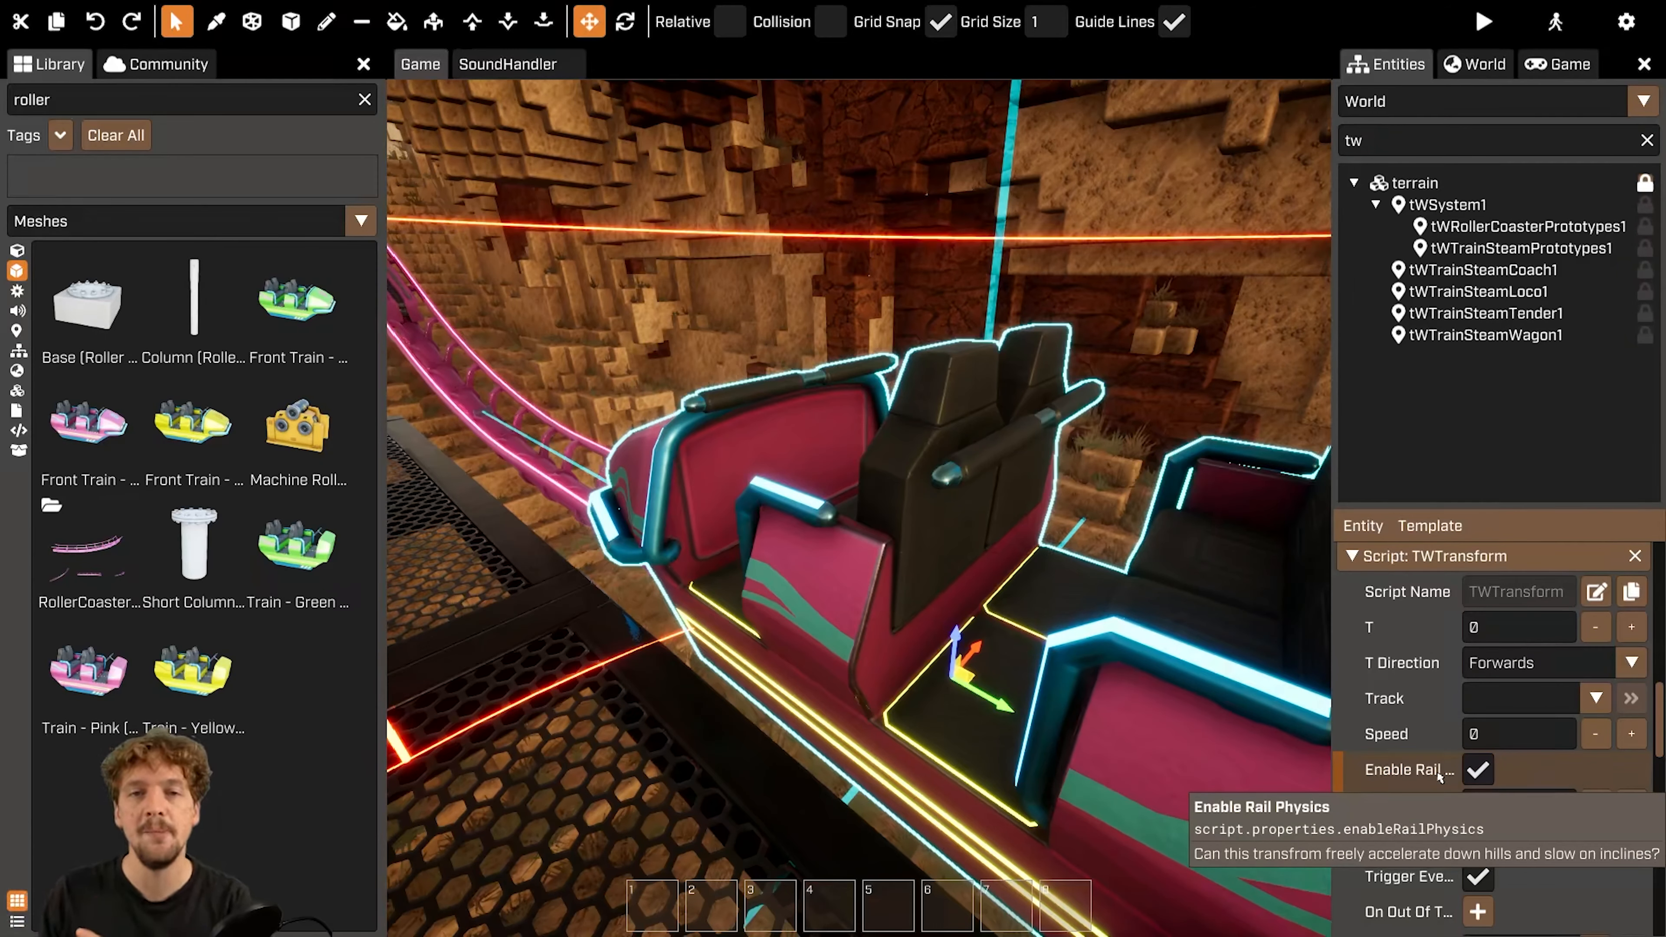
right_click_drag(939, 396, 797, 367)
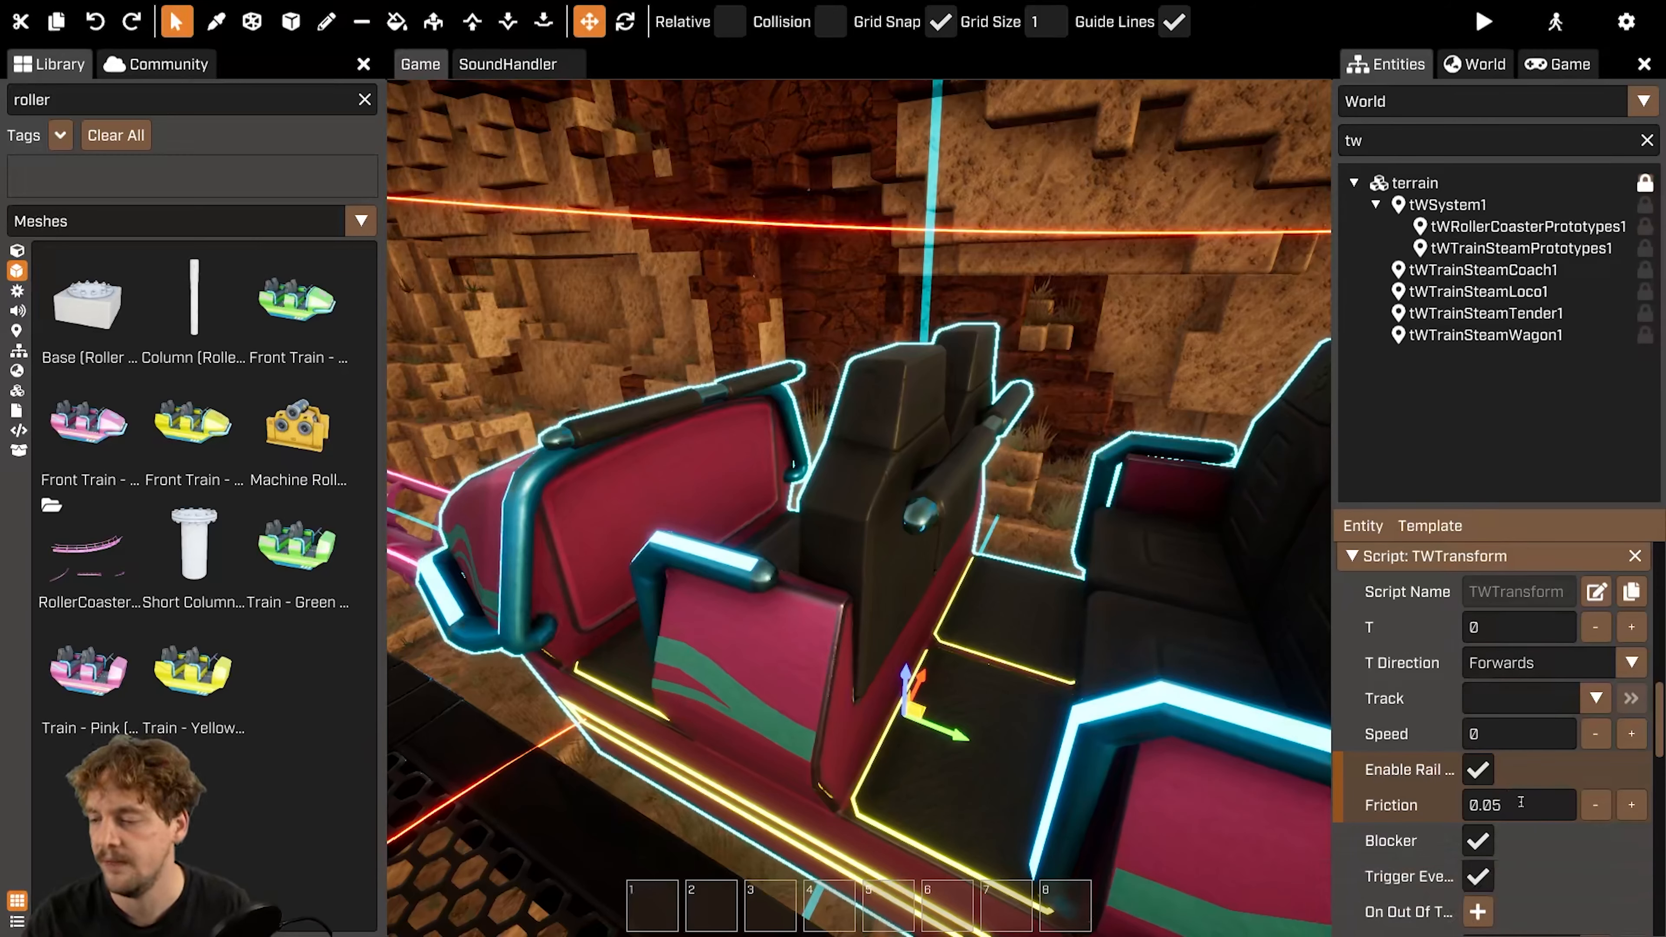
scroll(1529, 788, "down", 3)
scroll(1545, 774, "down", 5)
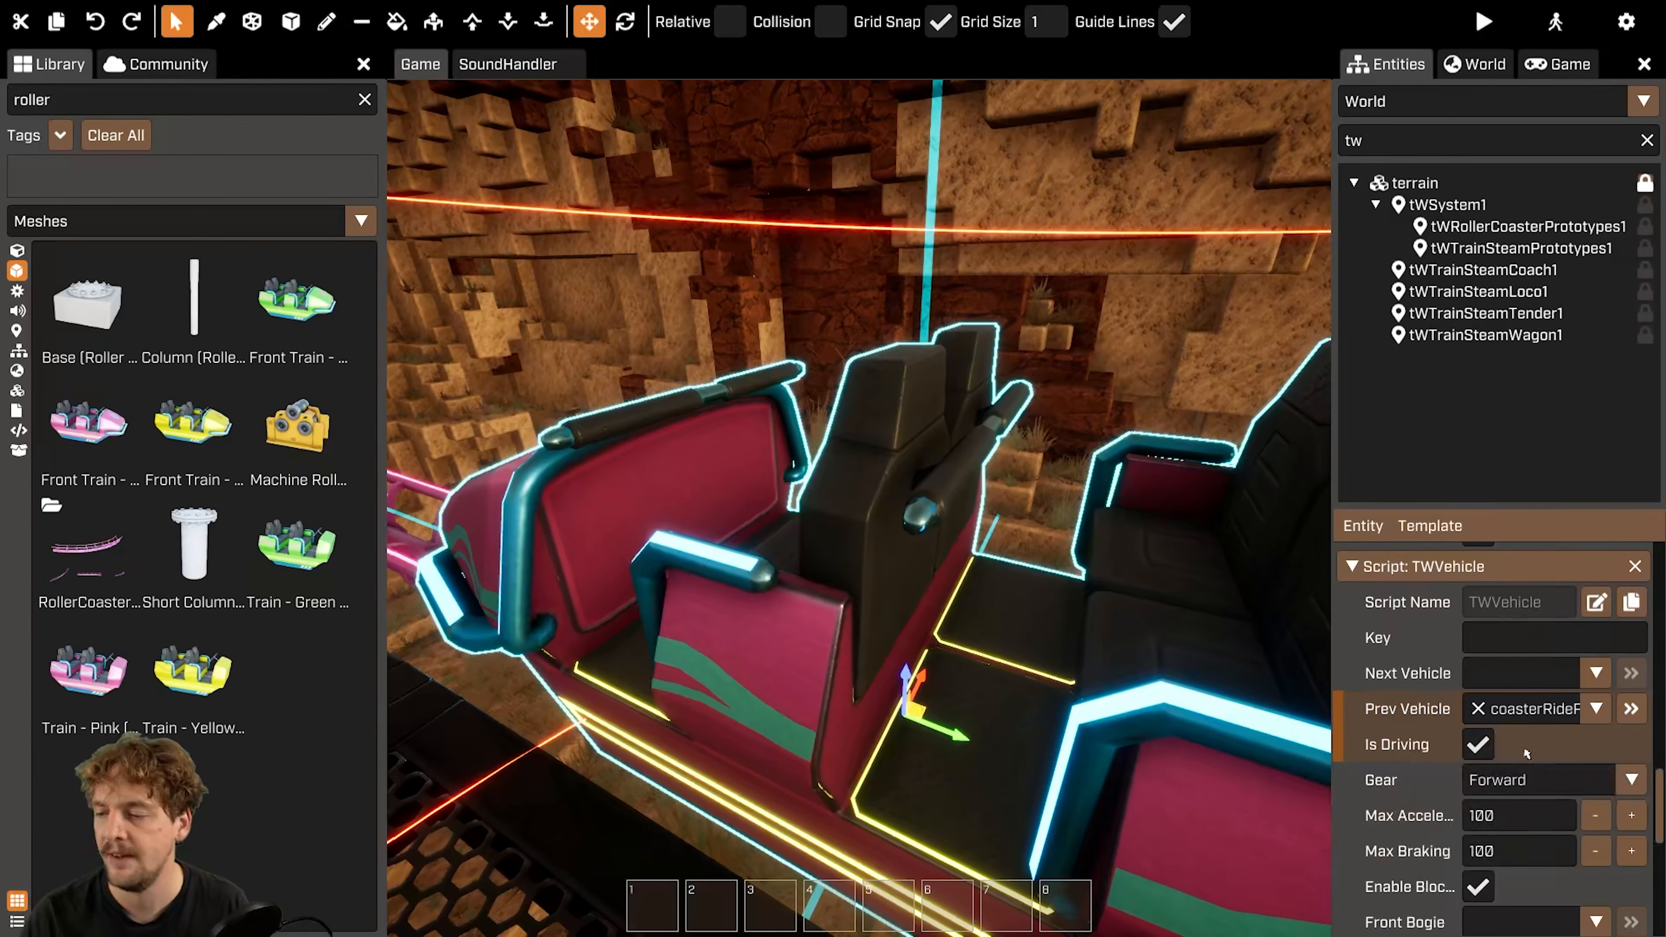
- Check the front car's Prev Vehicle choices, and inspect the Next Vehicle link on the pink car behind it
right_click_drag(1009, 776, 1177, 566)
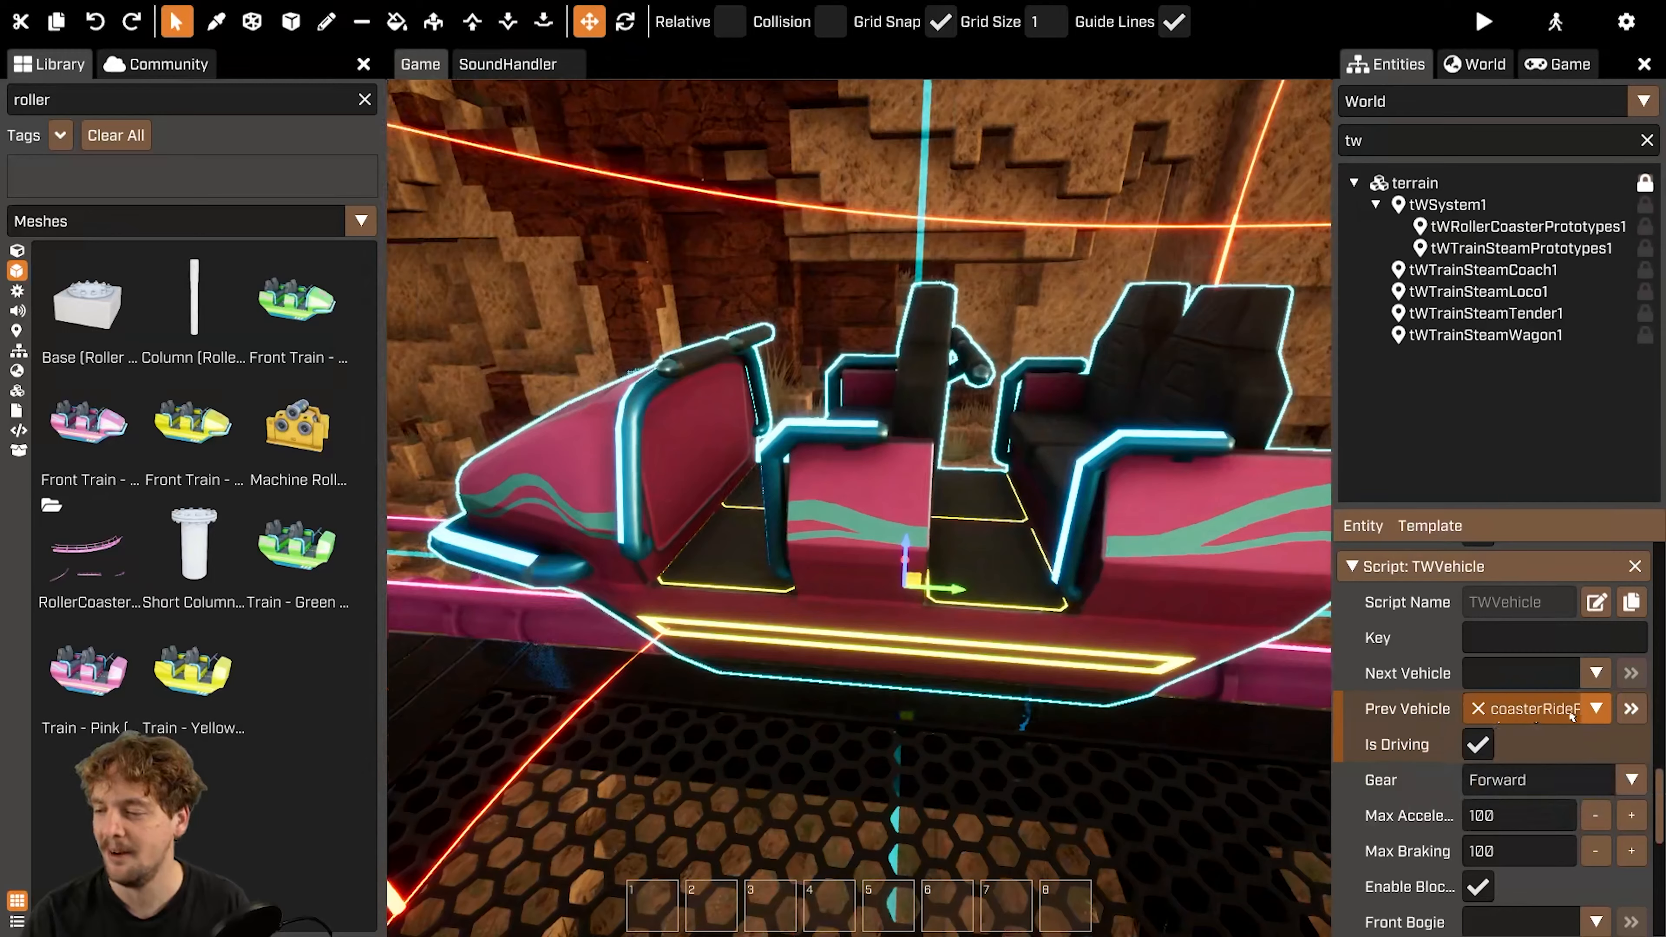
left_click(1596, 710)
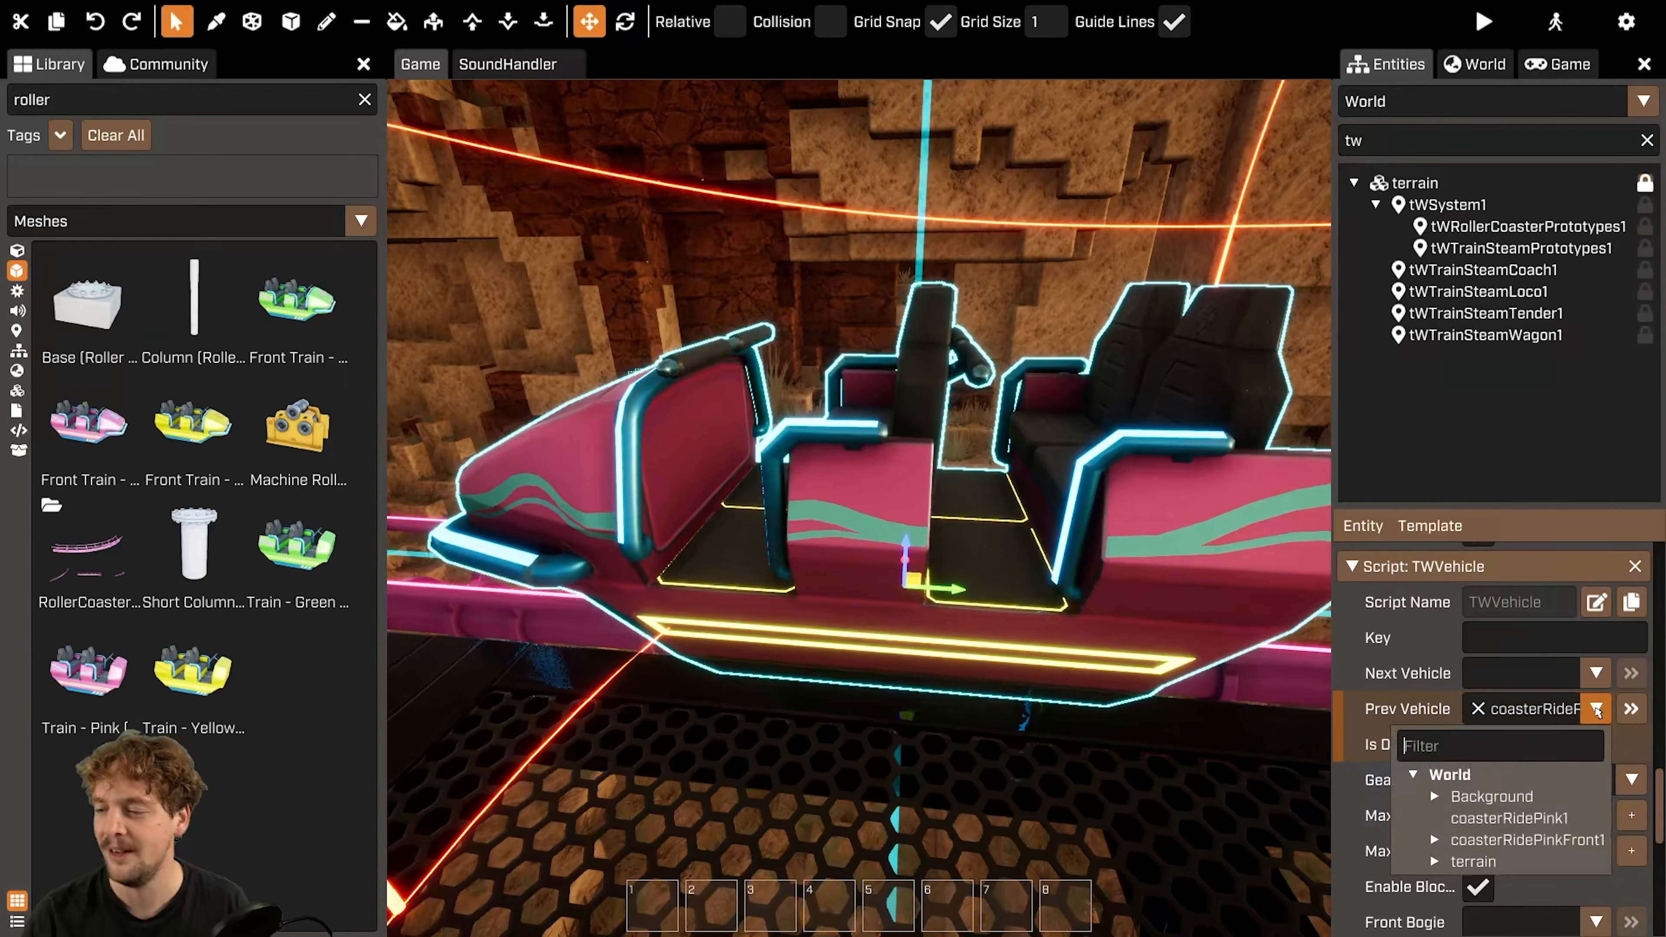
right_click_drag(867, 510, 1050, 420)
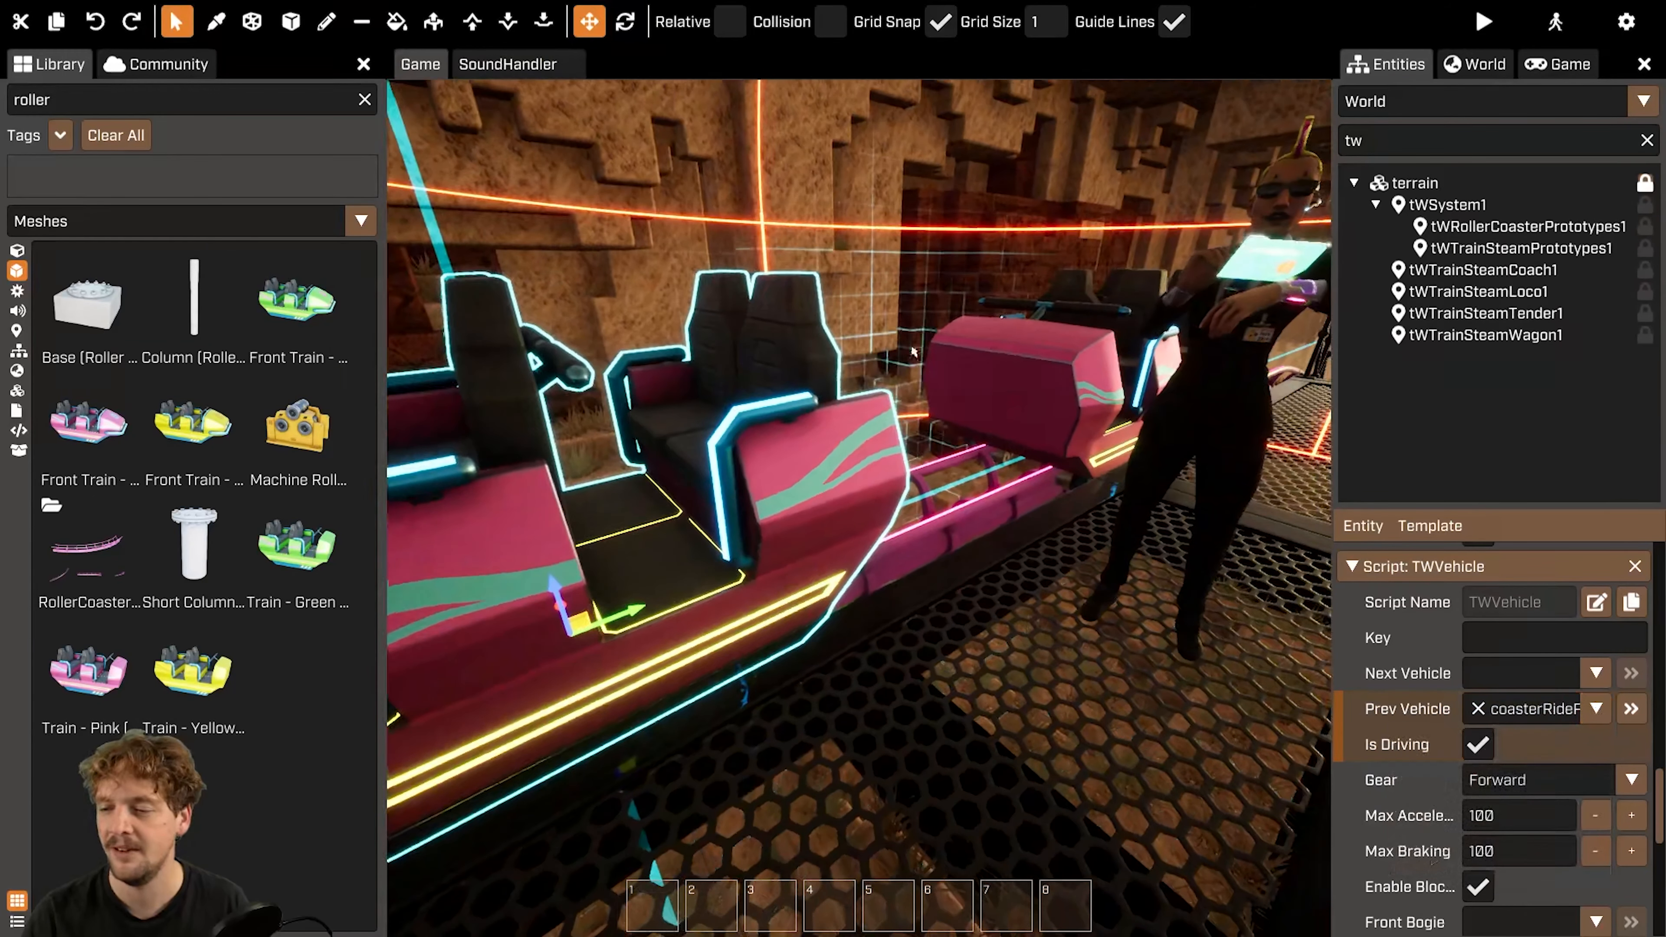
left_click(1098, 357)
key("d")
right_click_drag(1098, 358, 1075, 456)
scroll(1479, 762, "up", 5)
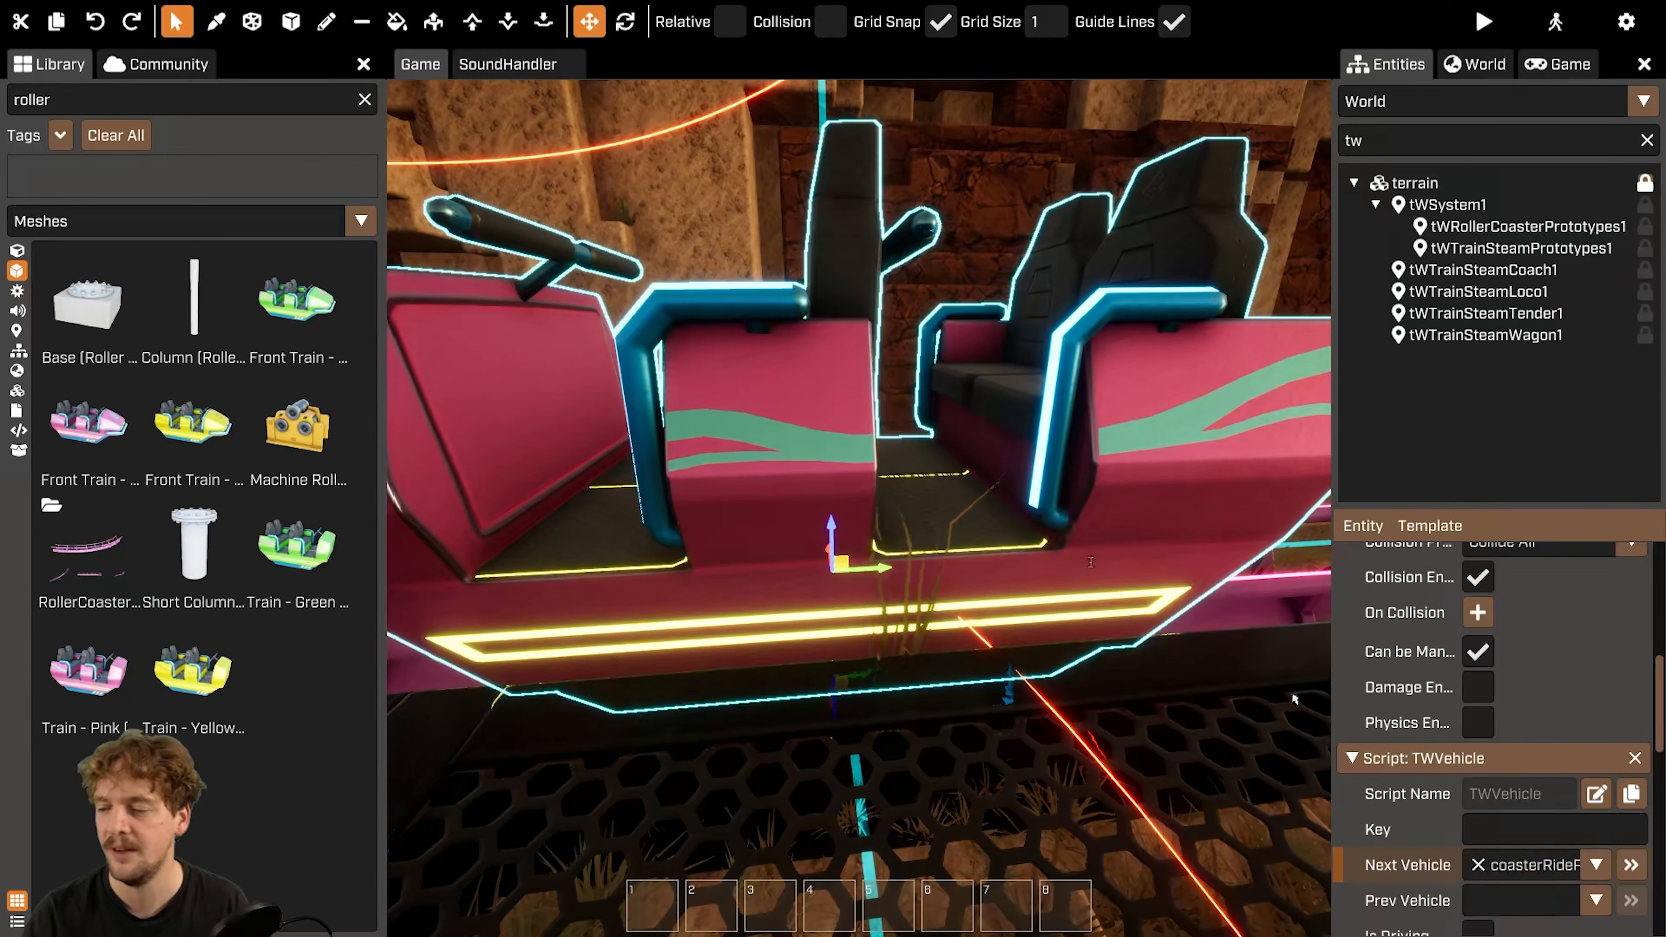
- Select the lift hill track section beside the stairs and view its TWTrackSection script
right_click_drag(1295, 697, 1116, 689)
key("d")
key("a")
right_click_drag(820, 387, 620, 587)
key("w")
key("a")
key("w")
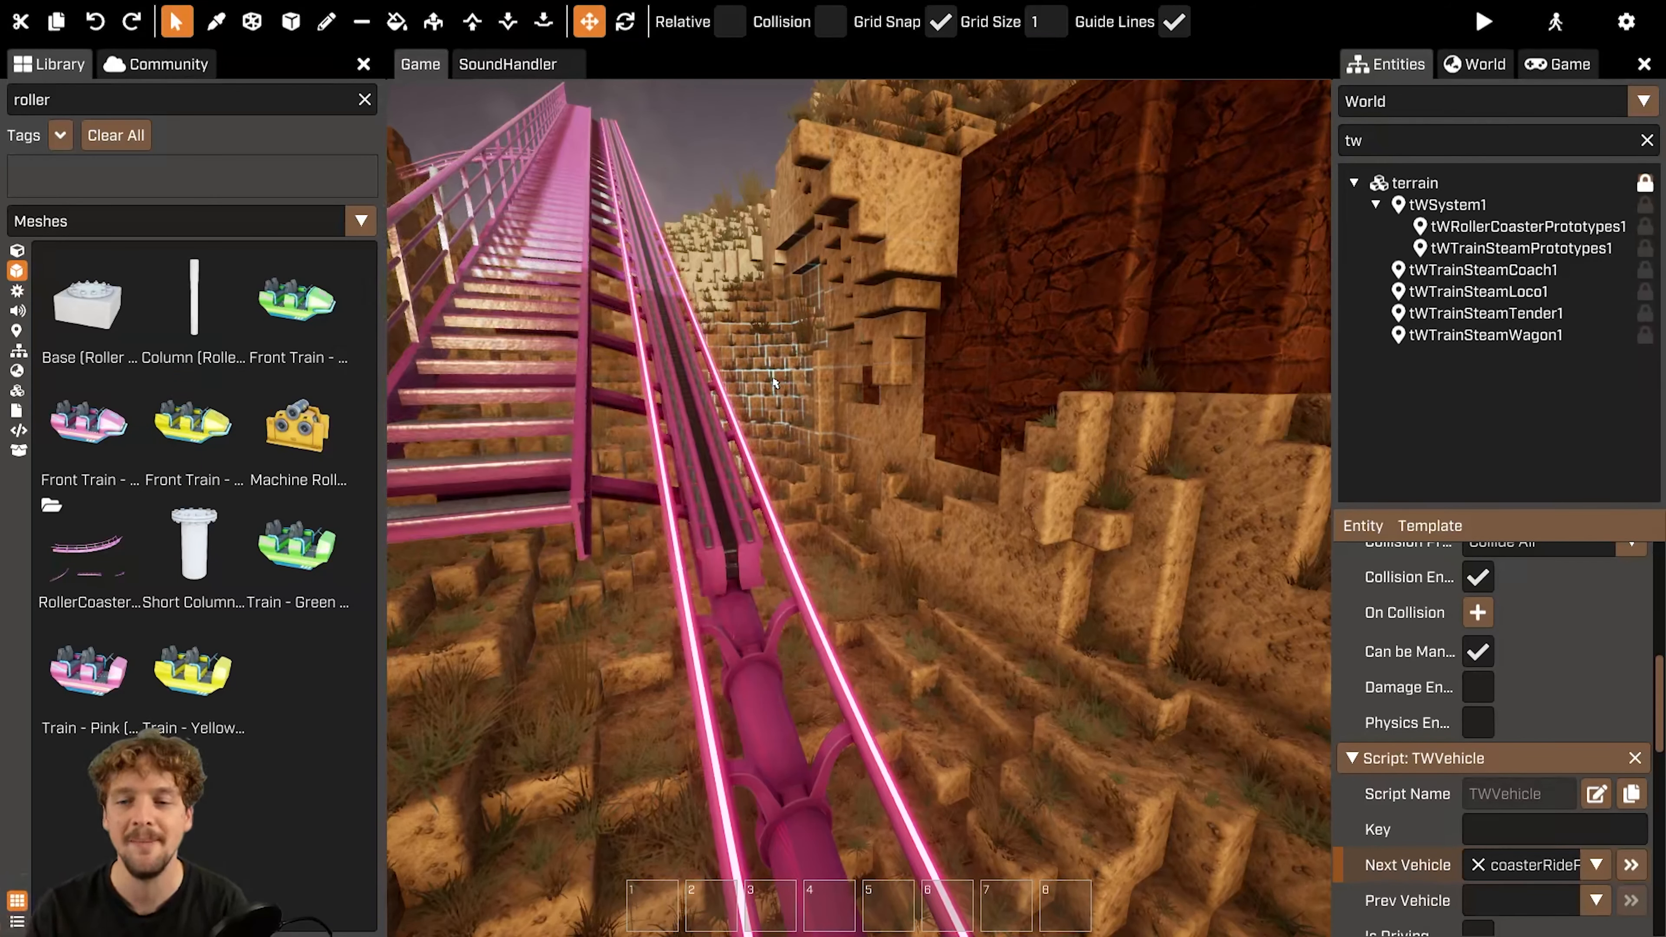
left_click(673, 348)
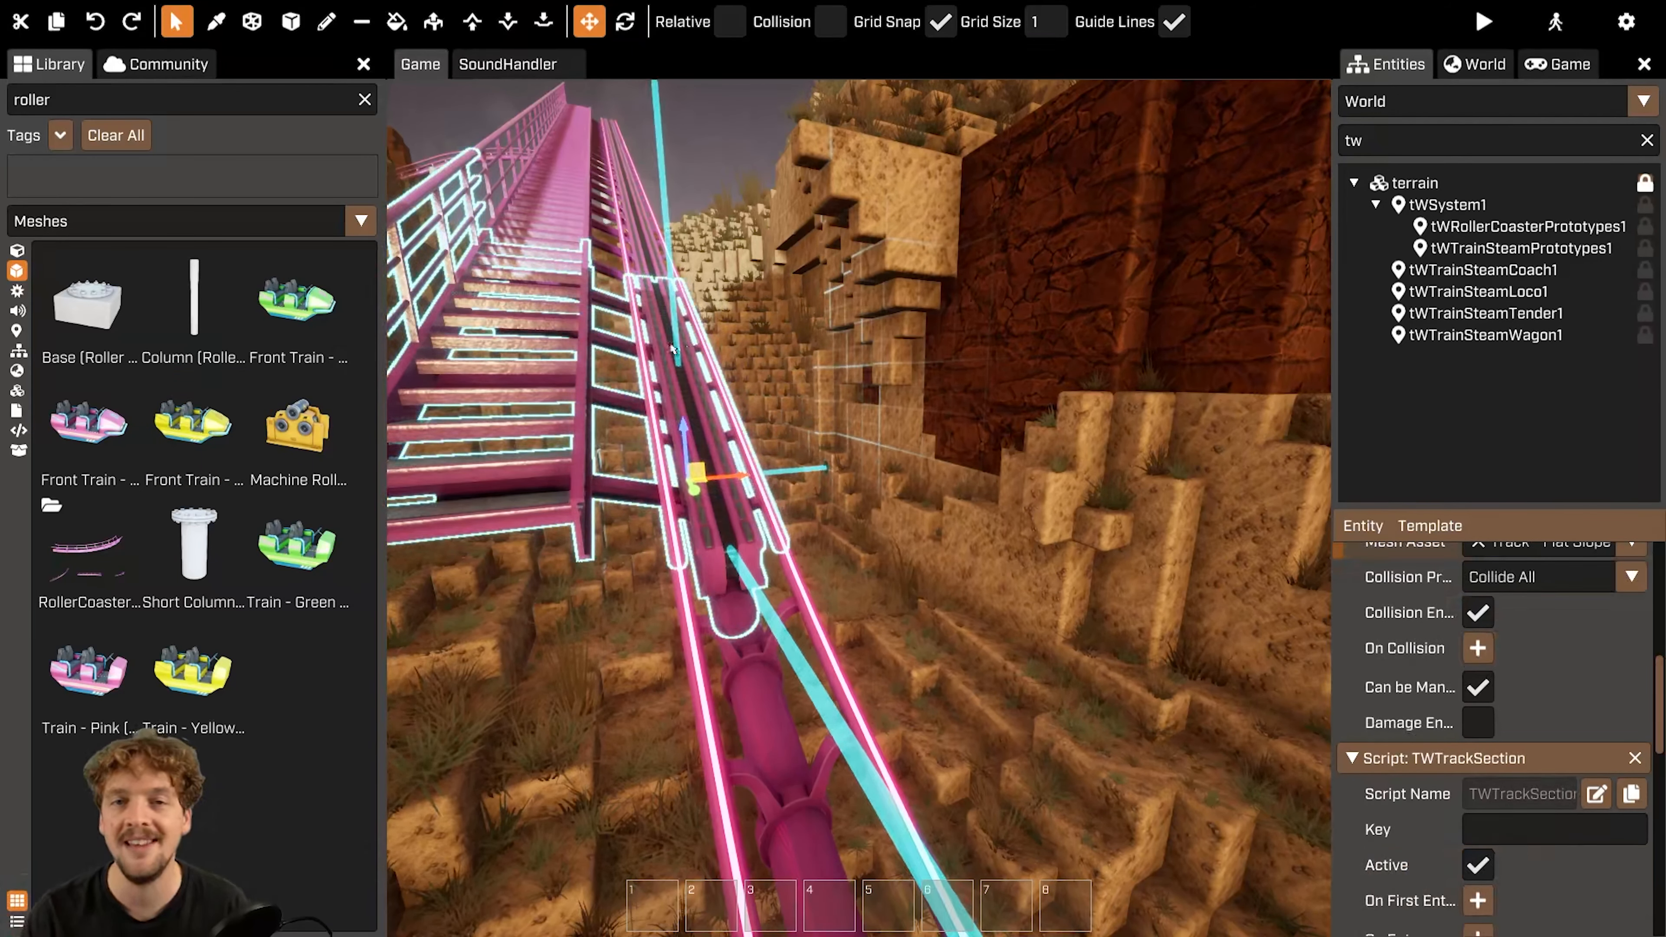
- Select the station track section under the front car and examine its TWTrackBlockSectionModule settings
right_click_drag(932, 561, 860, 399)
left_click(754, 506)
key("w")
key("a")
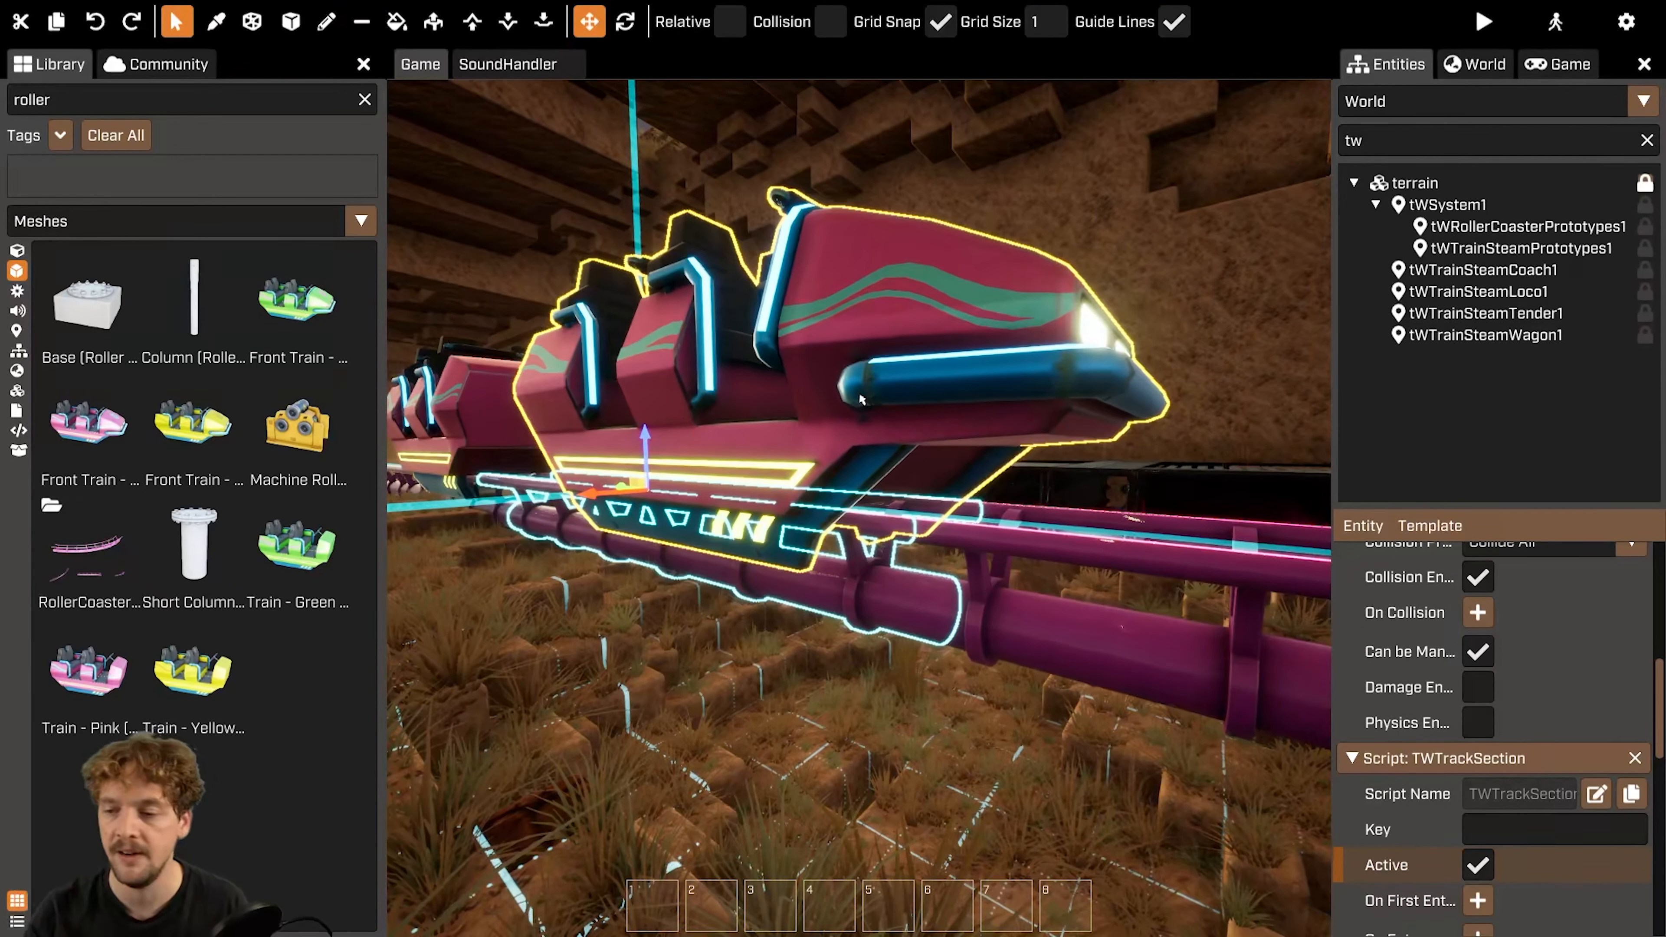
scroll(1533, 737, "down", 9)
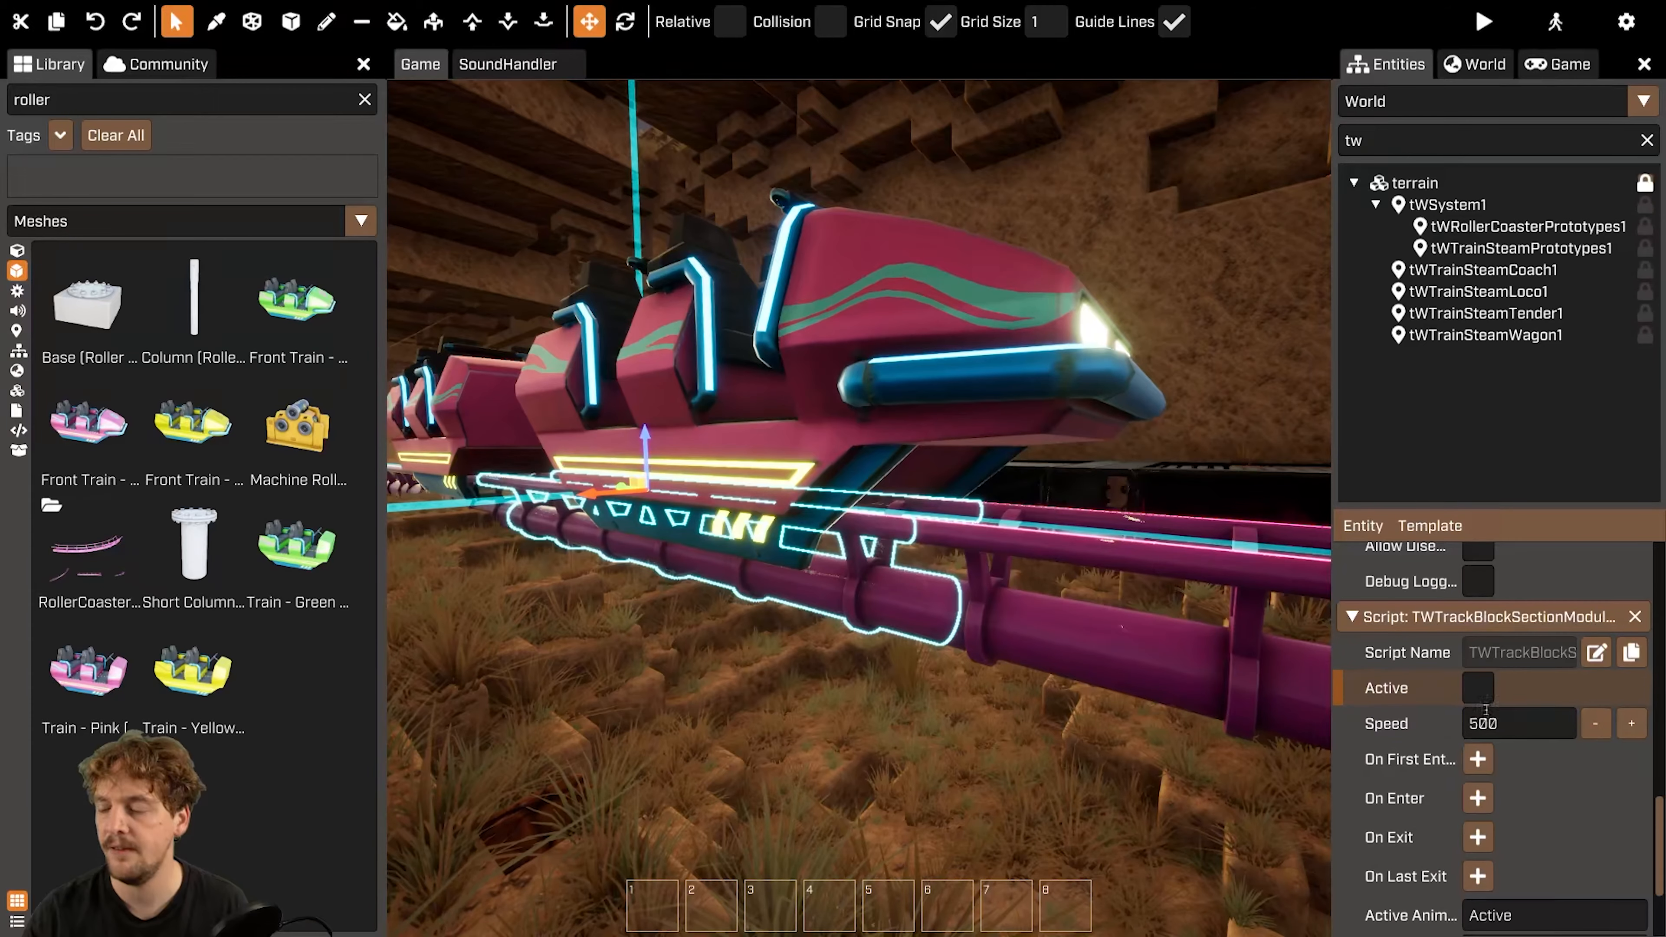
- Inspect the track sections ahead of the train, from the block section module to the curve leading up the hill
key("d")
right_click_drag(1082, 572, 1157, 561)
right_click_drag(997, 610, 964, 640)
key("a")
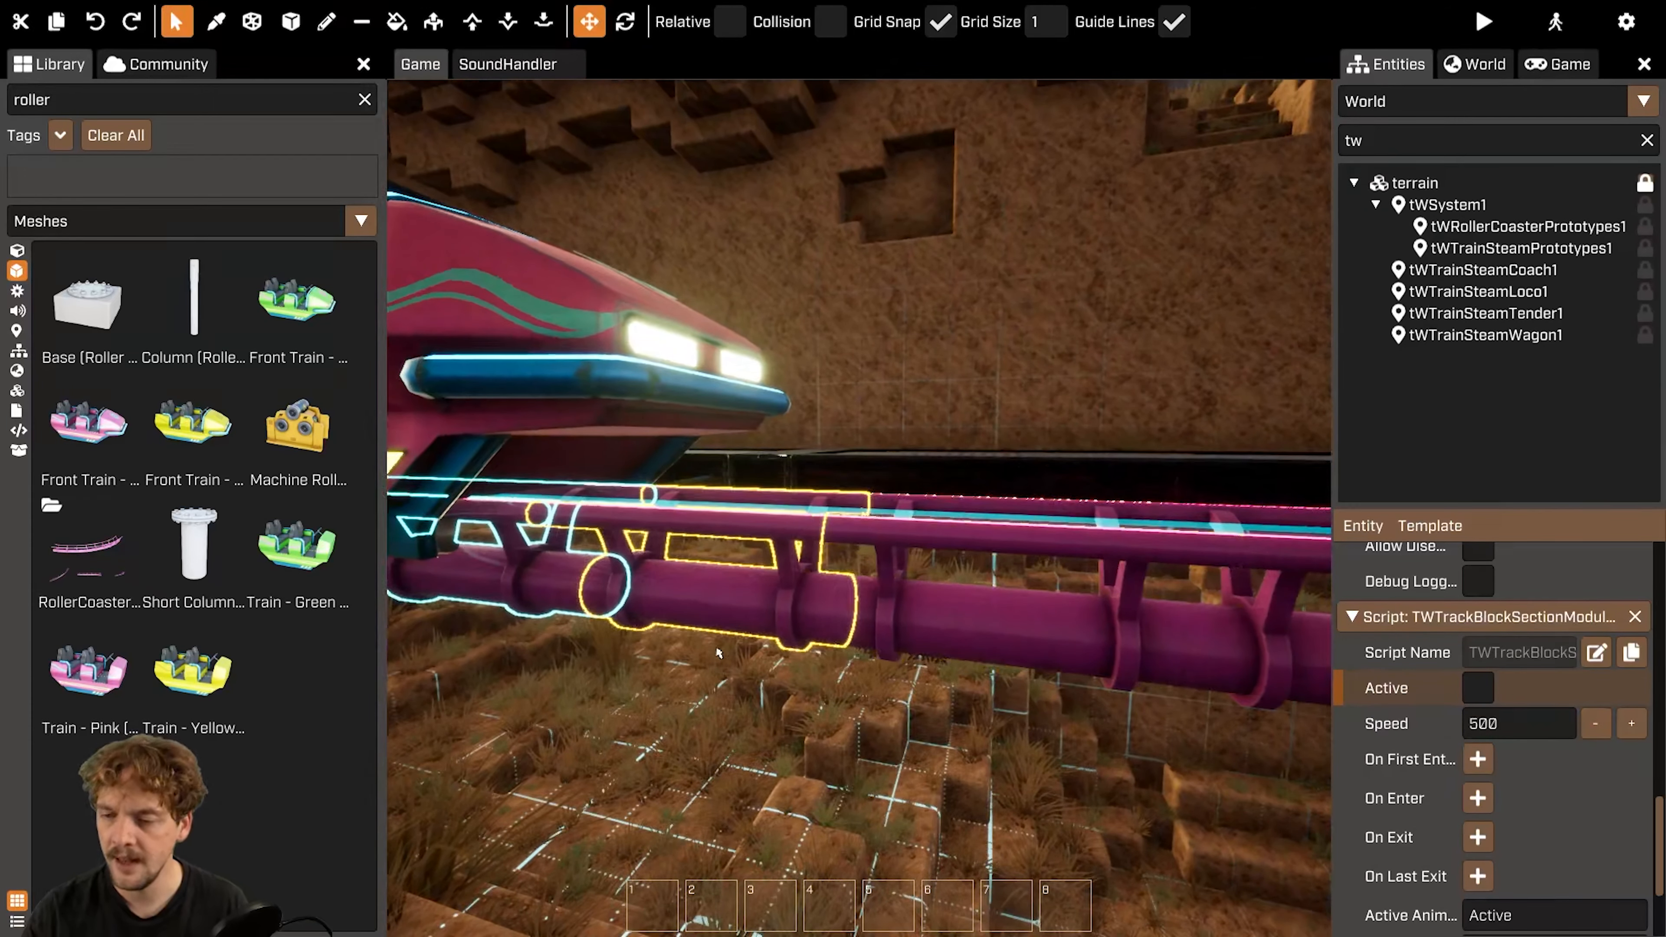
key("a")
right_click_drag(728, 679, 811, 673)
left_click(726, 662)
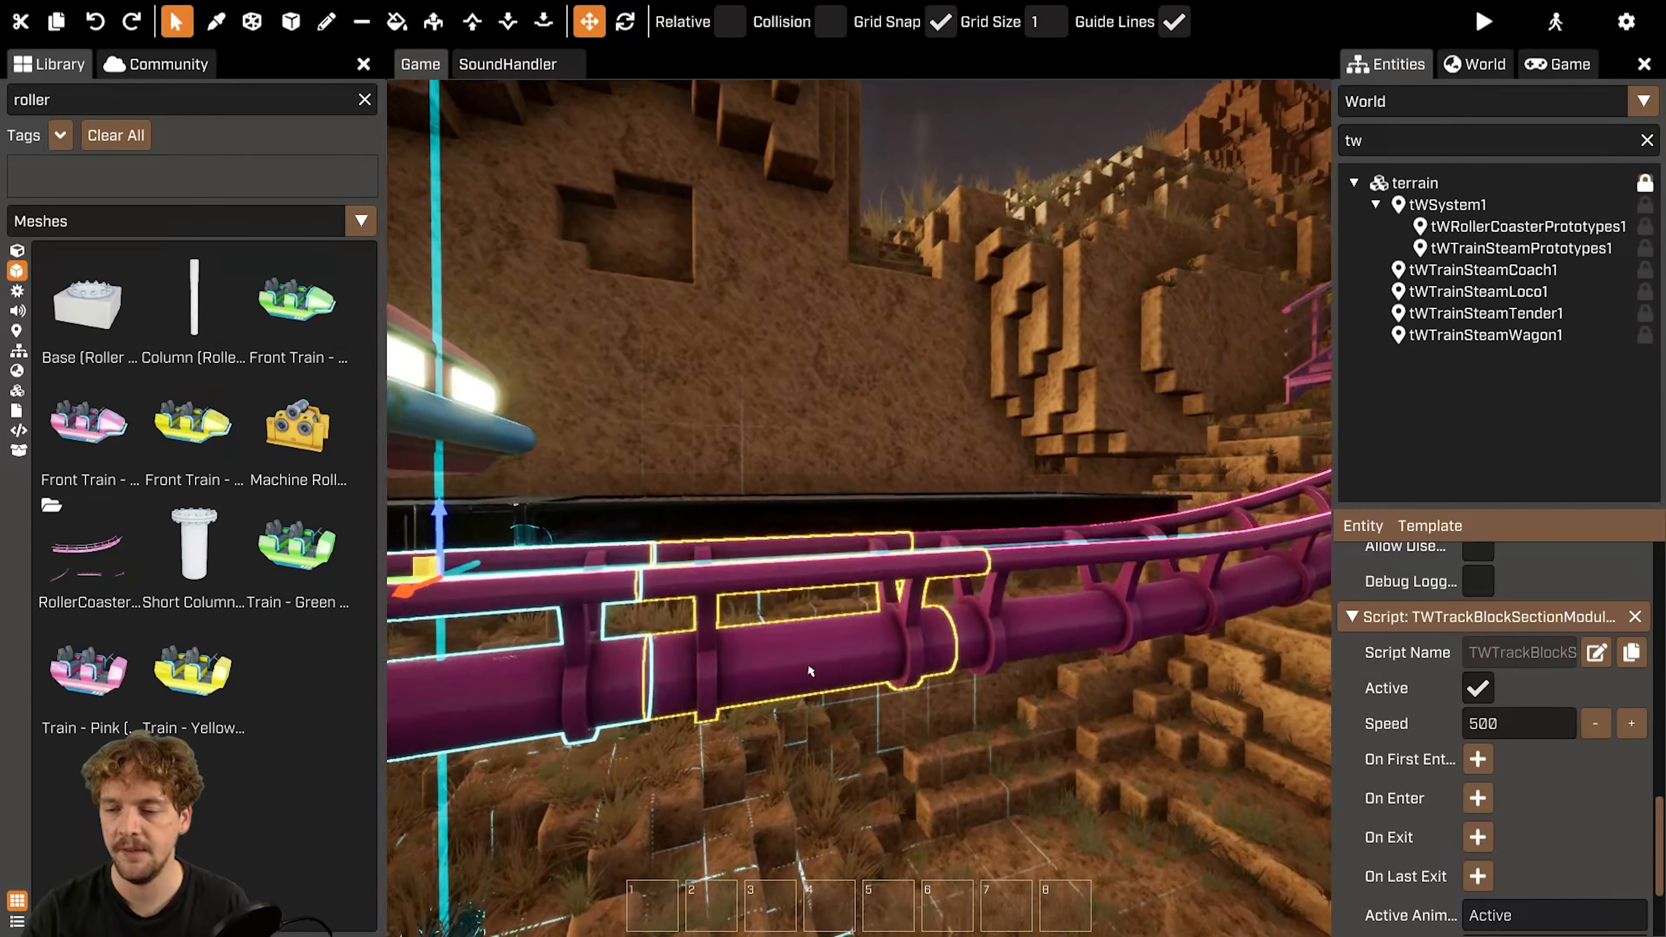
left_click(811, 674)
key("a")
right_click_drag(1076, 613, 1116, 632)
key("d")
left_click(924, 631)
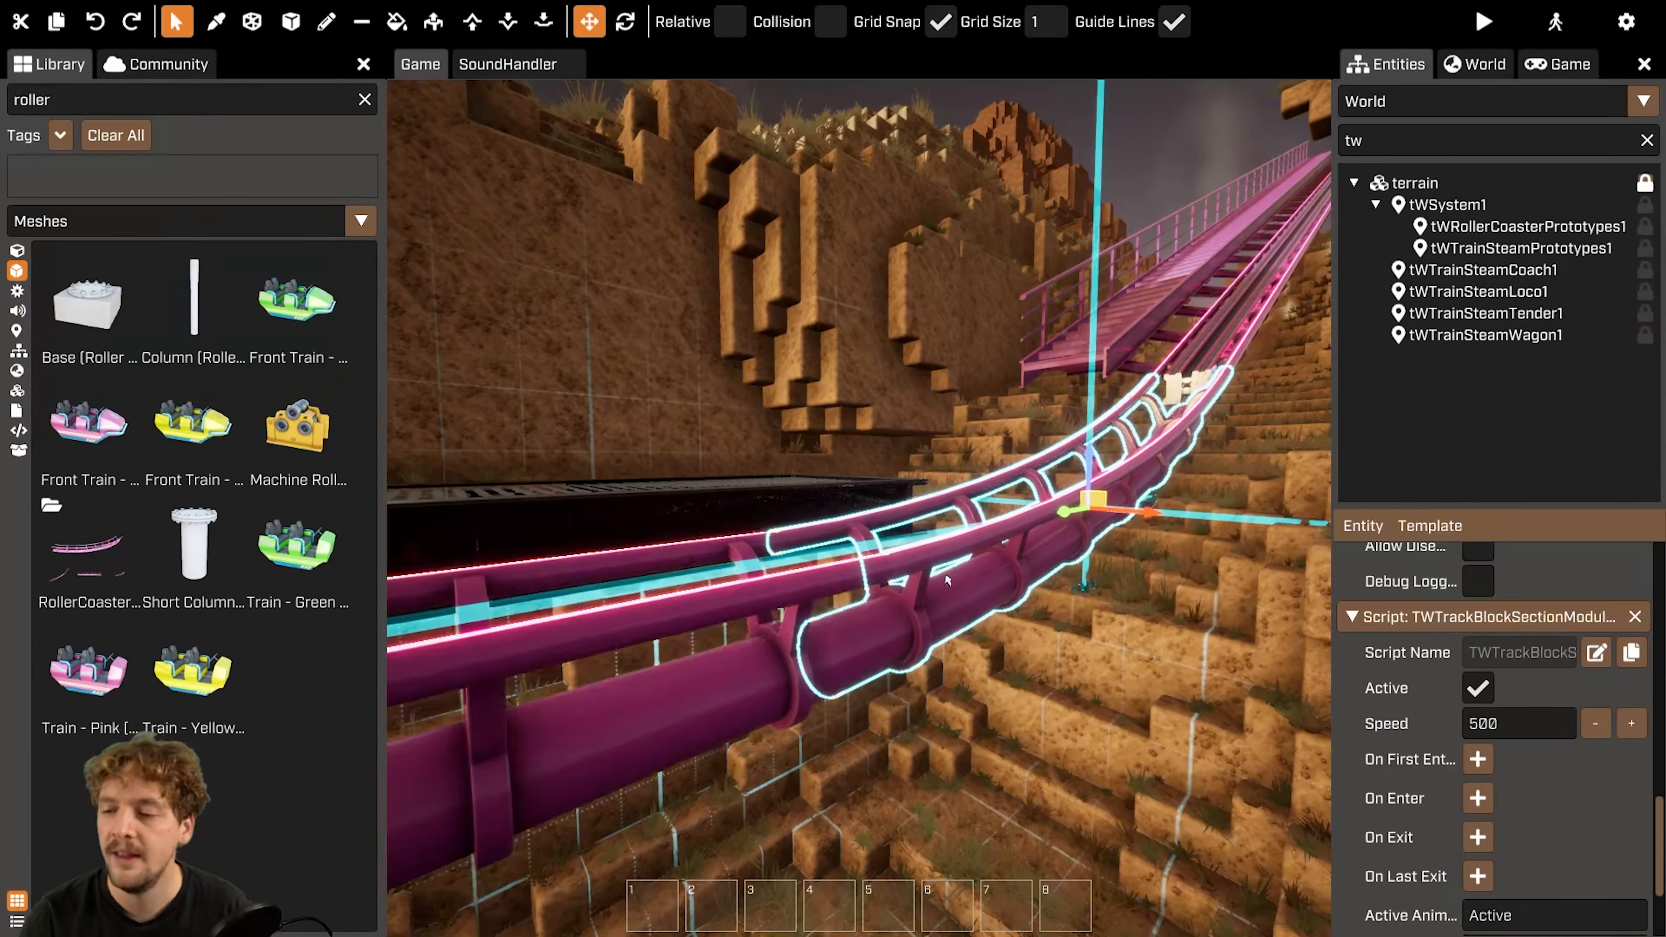
- Go through the lift hill track sections up to the top and examine the TWTrackSectionModuleBoost settings
key("w")
right_click_drag(873, 394, 892, 486)
left_click(919, 371)
key("w")
left_click(911, 420)
key("w")
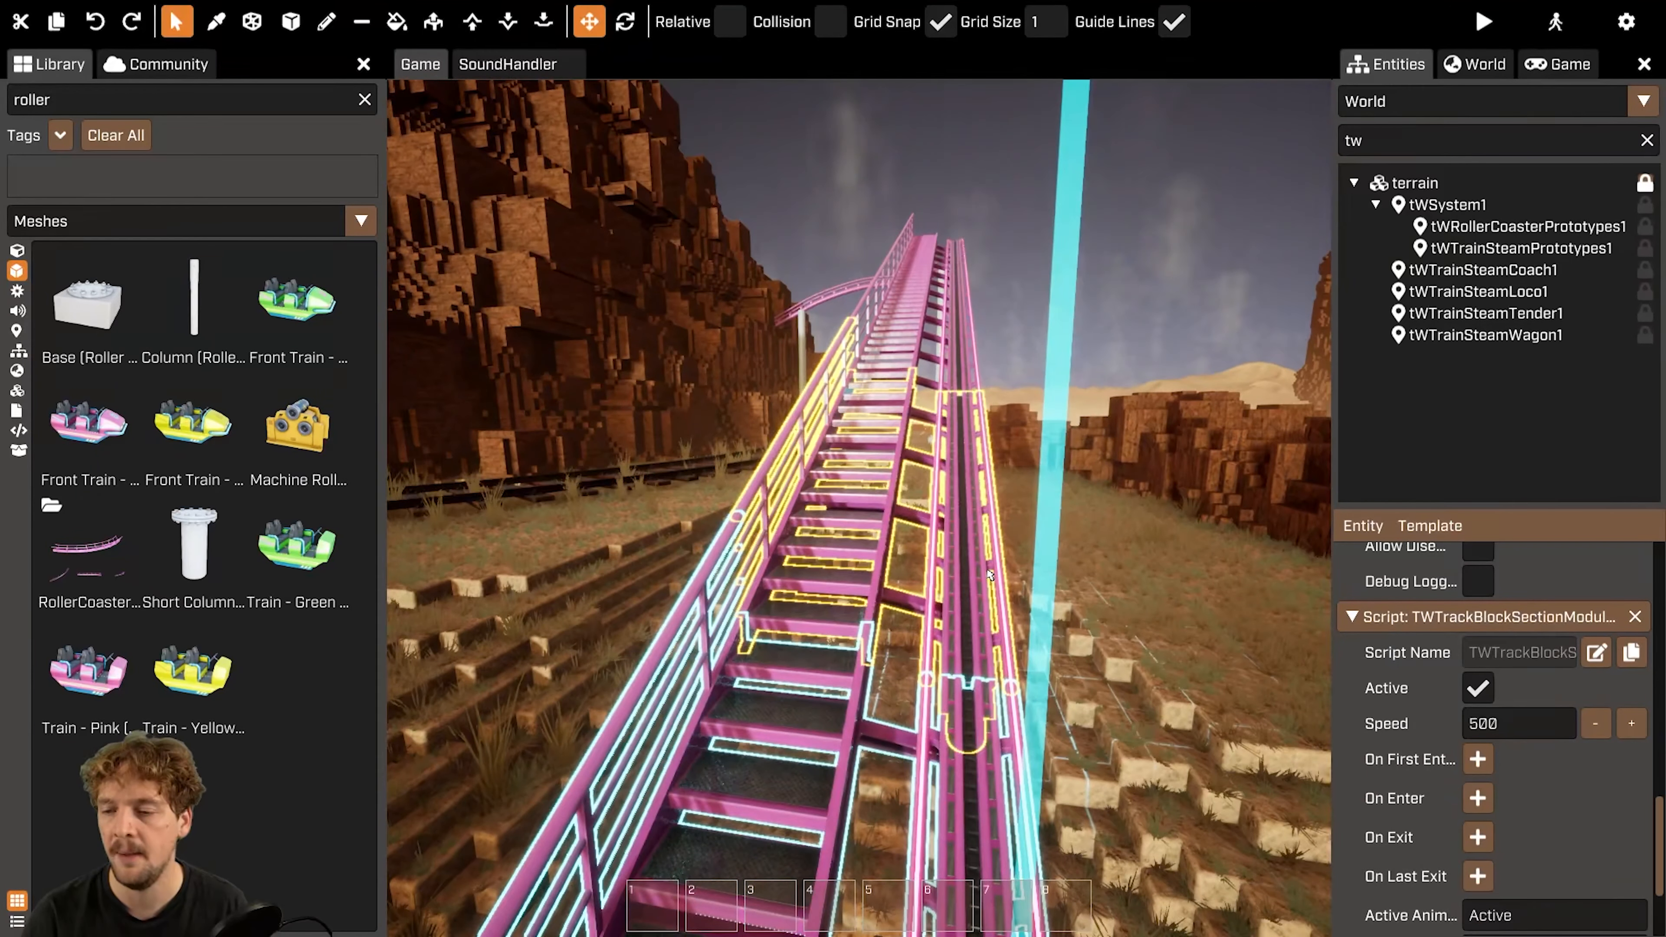
left_click(865, 631)
right_click_drag(865, 630, 919, 499)
key("w")
left_click(864, 649)
key("w")
left_click(875, 637)
key("w")
key("w")
left_click(951, 499)
scroll(1522, 735, "down", 5)
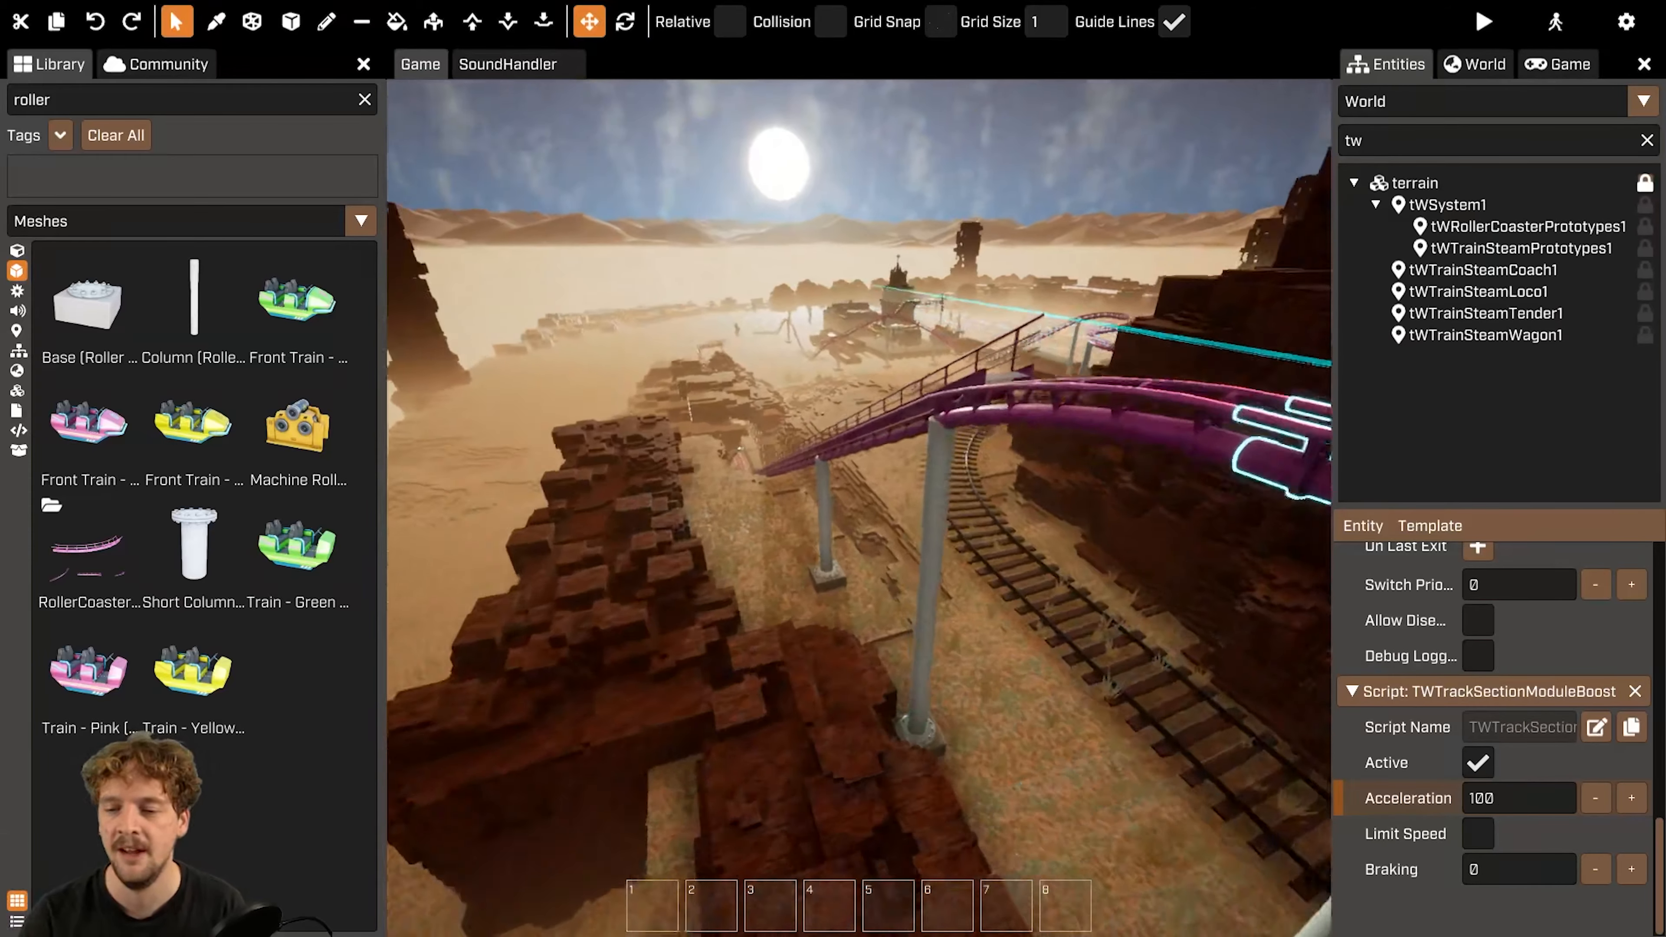
- Look over the coaster train parked at the station and the track running up to the lift hill
right_click_drag(859, 506, 787, 505)
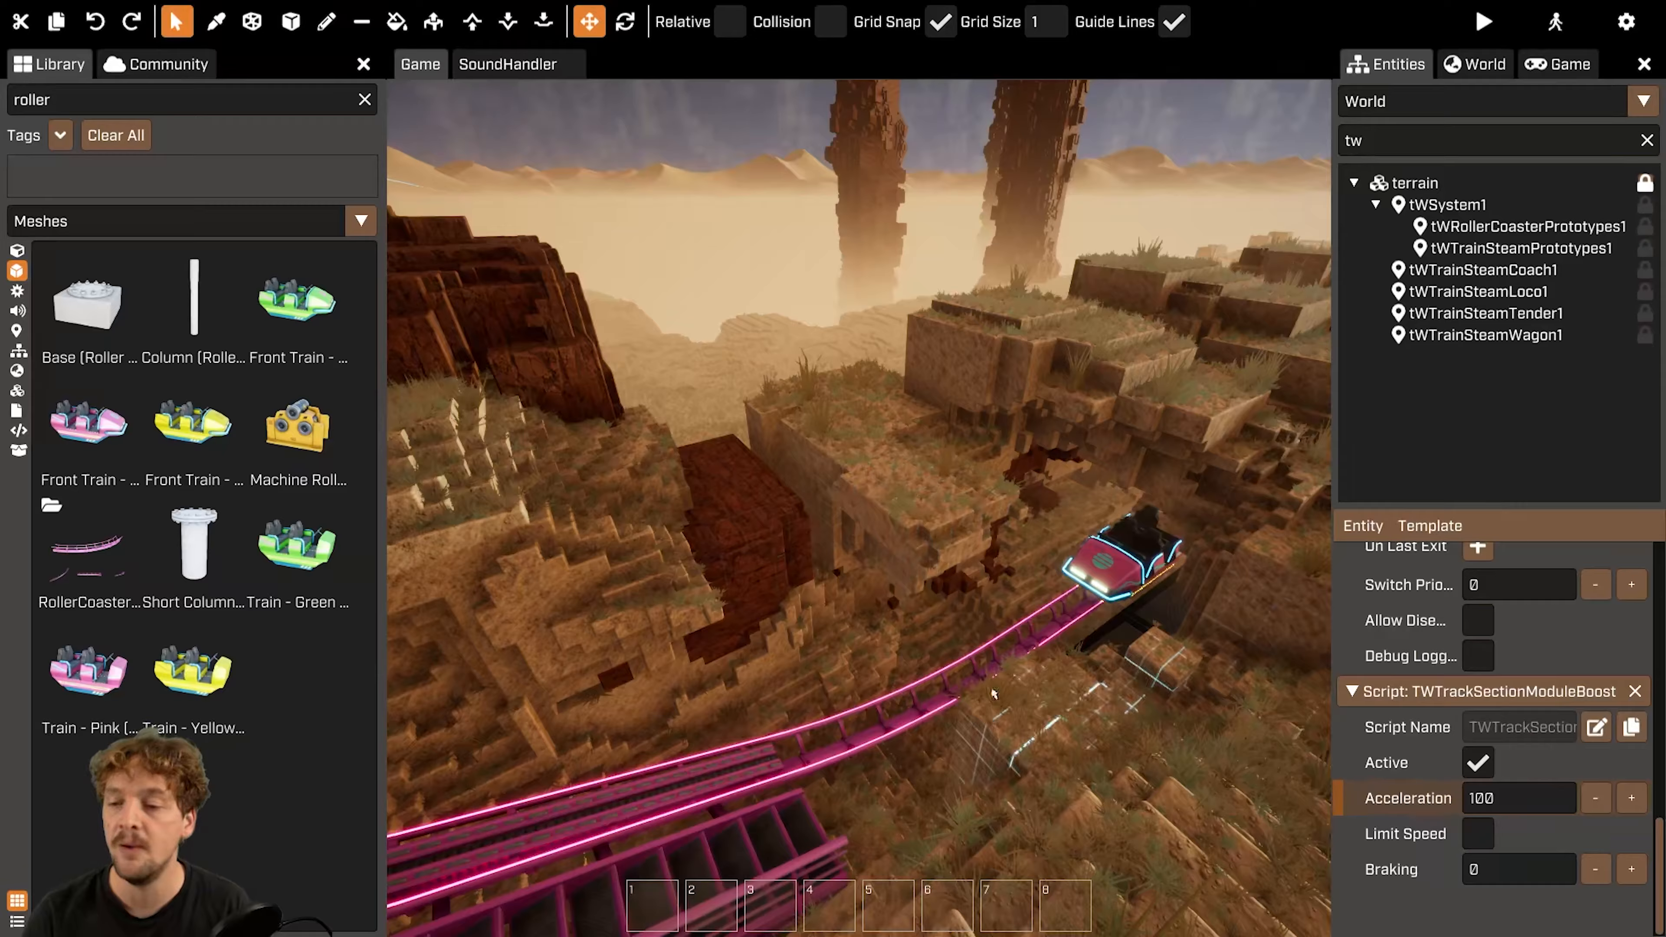
key("w")
right_click_drag(892, 709, 951, 702)
key("shift+w")
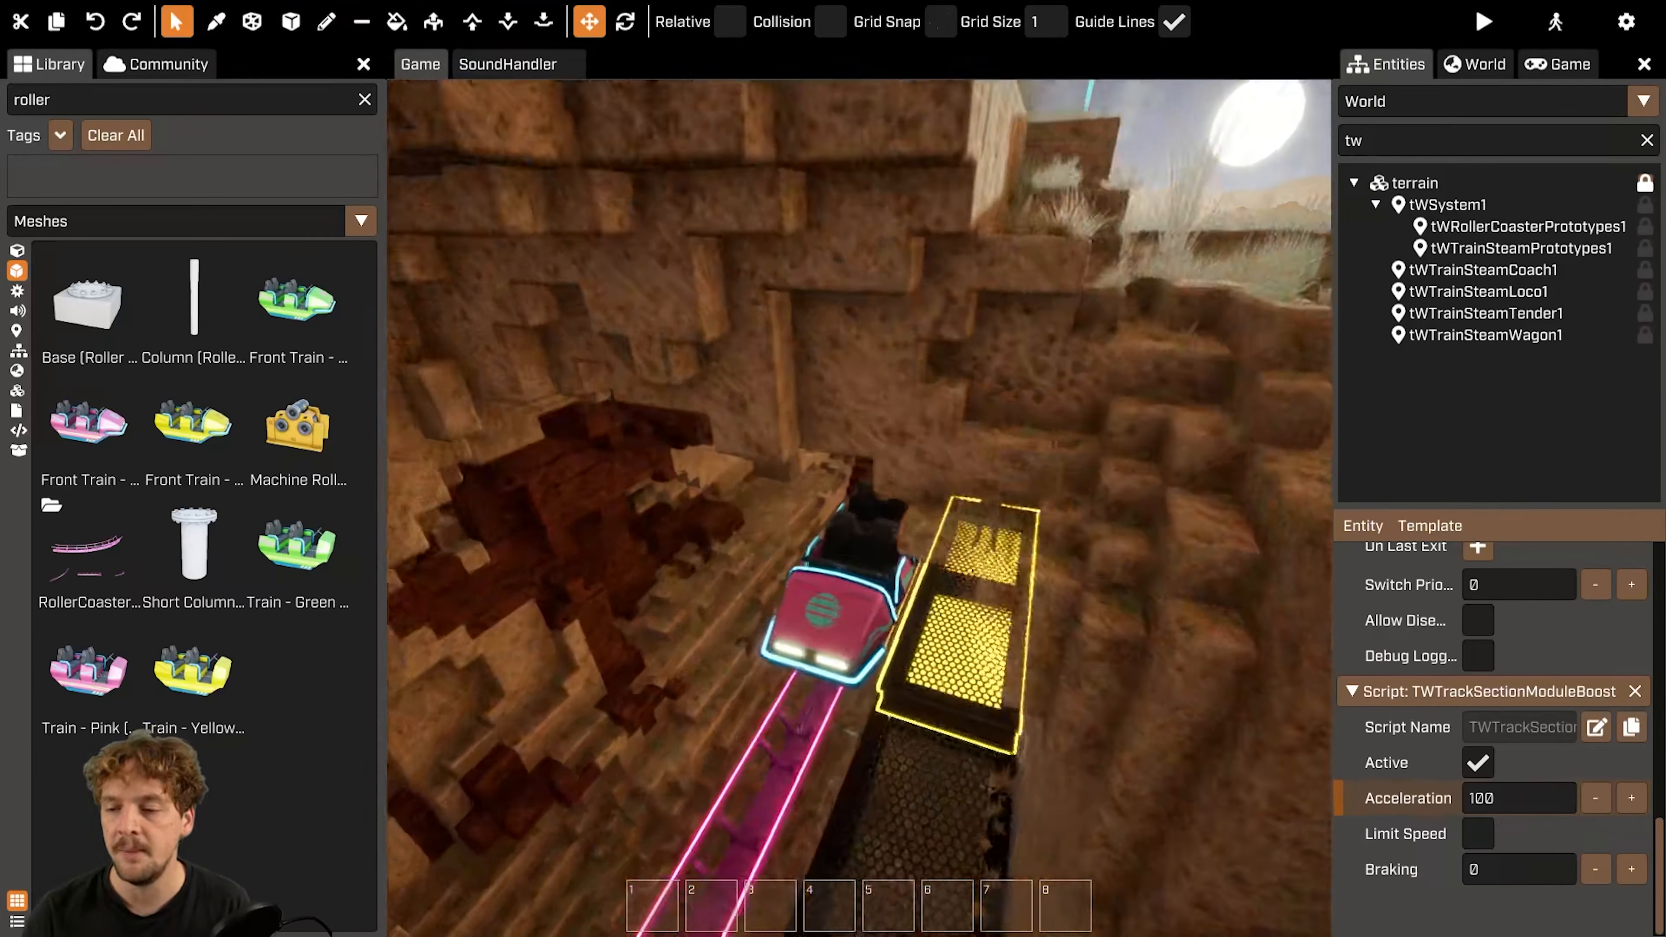
right_click_drag(859, 508, 709, 591)
key("s")
key("w")
key("s")
mouse_move(914, 704)
right_mouse_down()
mouse_move(1023, 657)
mouse_move(905, 676)
mouse_move(1011, 690)
mouse_move(914, 704)
right_mouse_up()
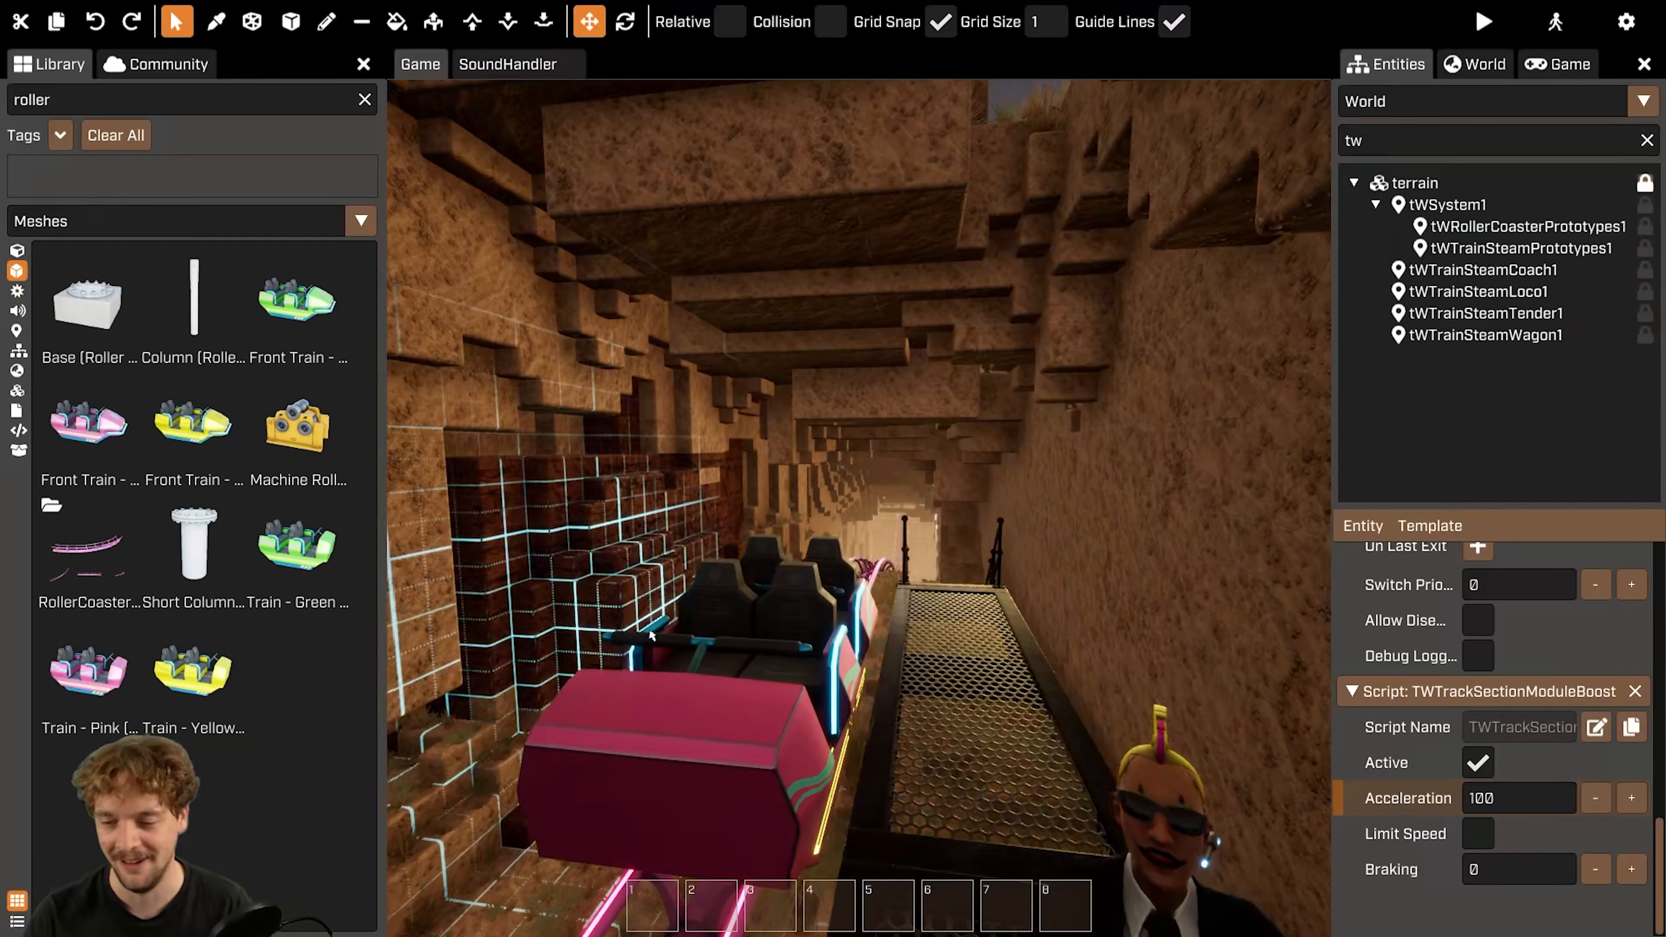
mouse_move(724, 430)
right_mouse_down()
mouse_move(407, 427)
mouse_move(725, 460)
mouse_move(590, 439)
mouse_move(748, 444)
right_mouse_up()
key("w")
key("w")
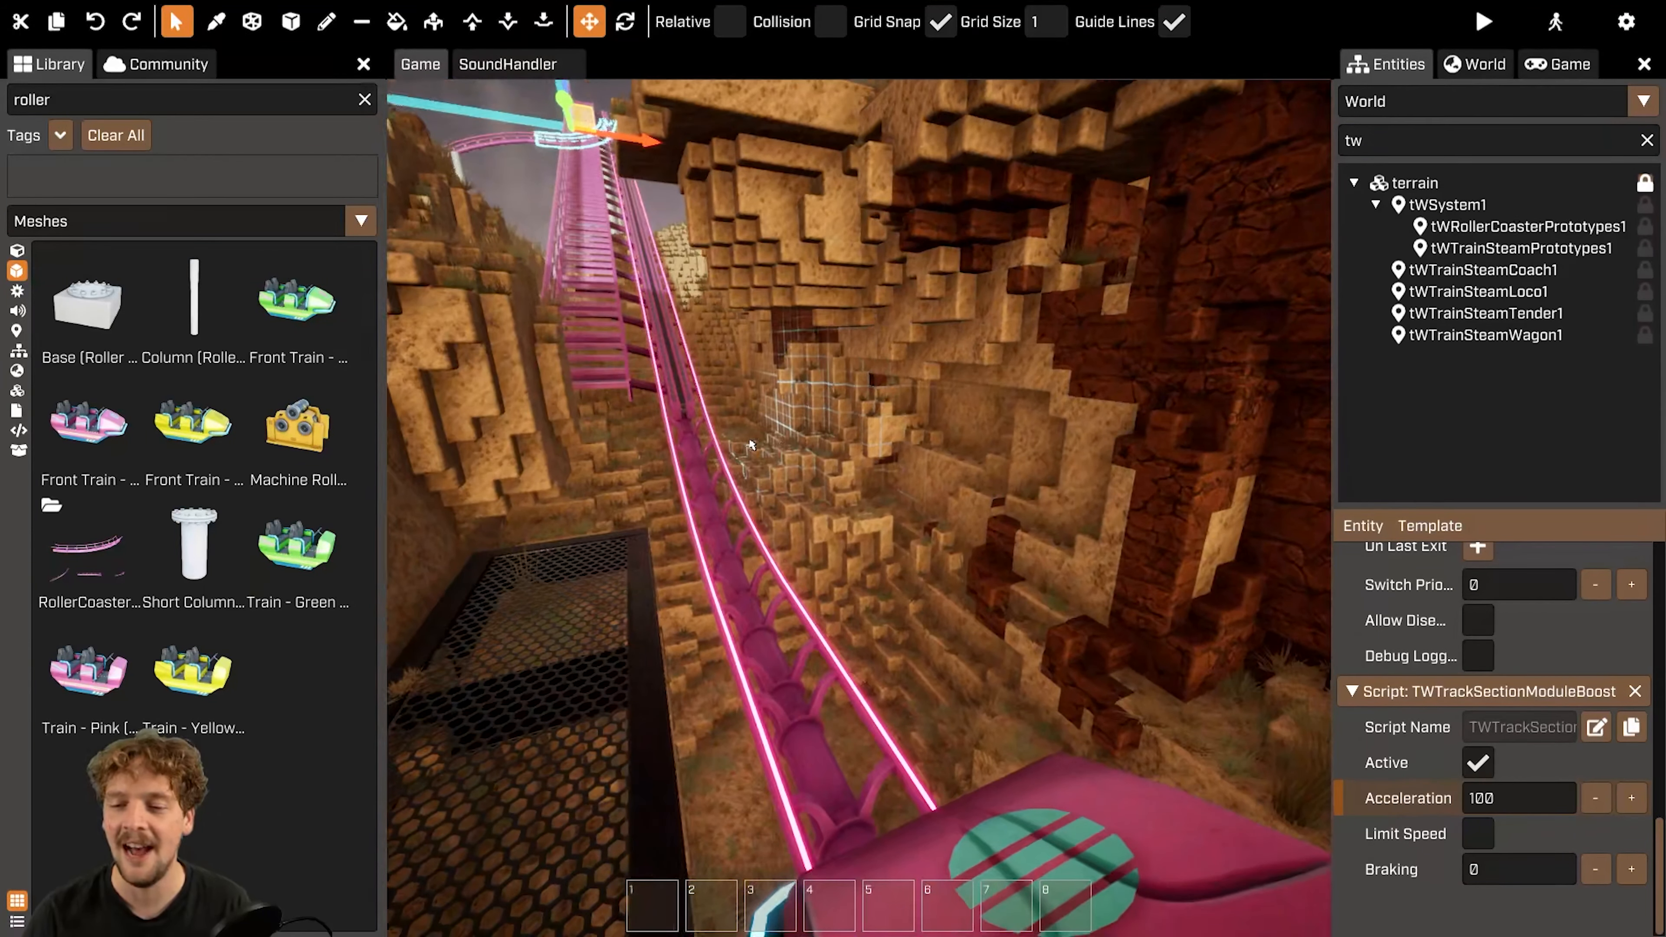
- Select the pink front car and clear the entity list filter
right_click_drag(748, 444, 803, 470)
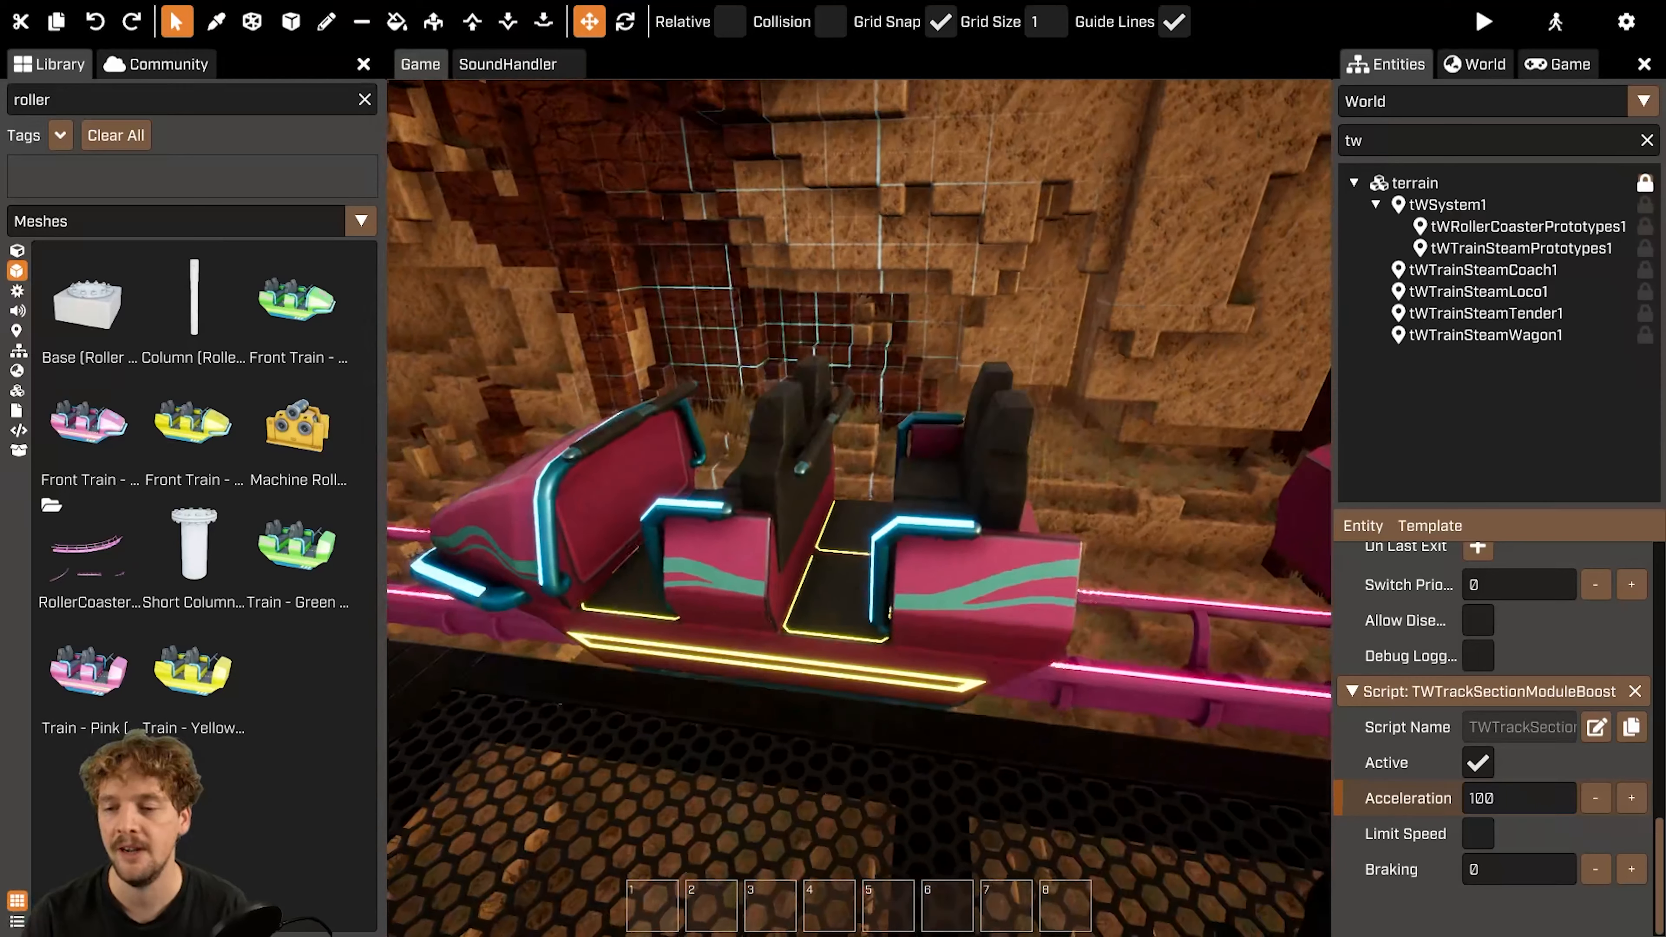
left_click(755, 538)
left_click(1647, 139)
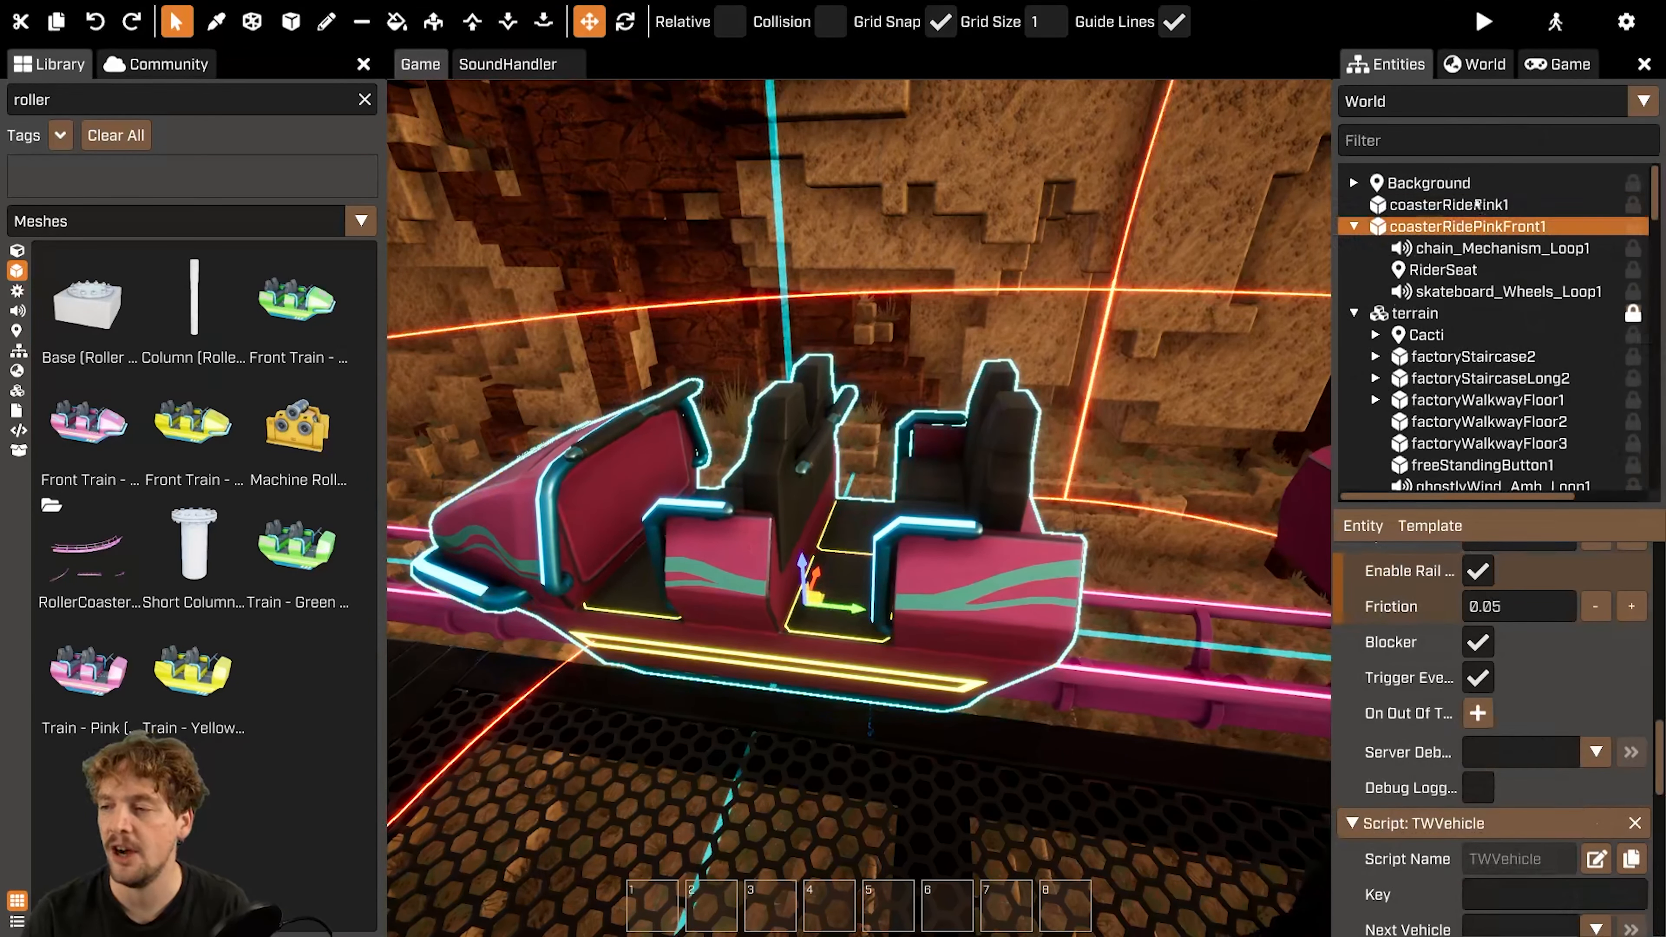
- Select the RiderSeat entity inside the pink front car and examine its TWRiderSeat script settings
left_click(1473, 247)
double_click(1449, 204)
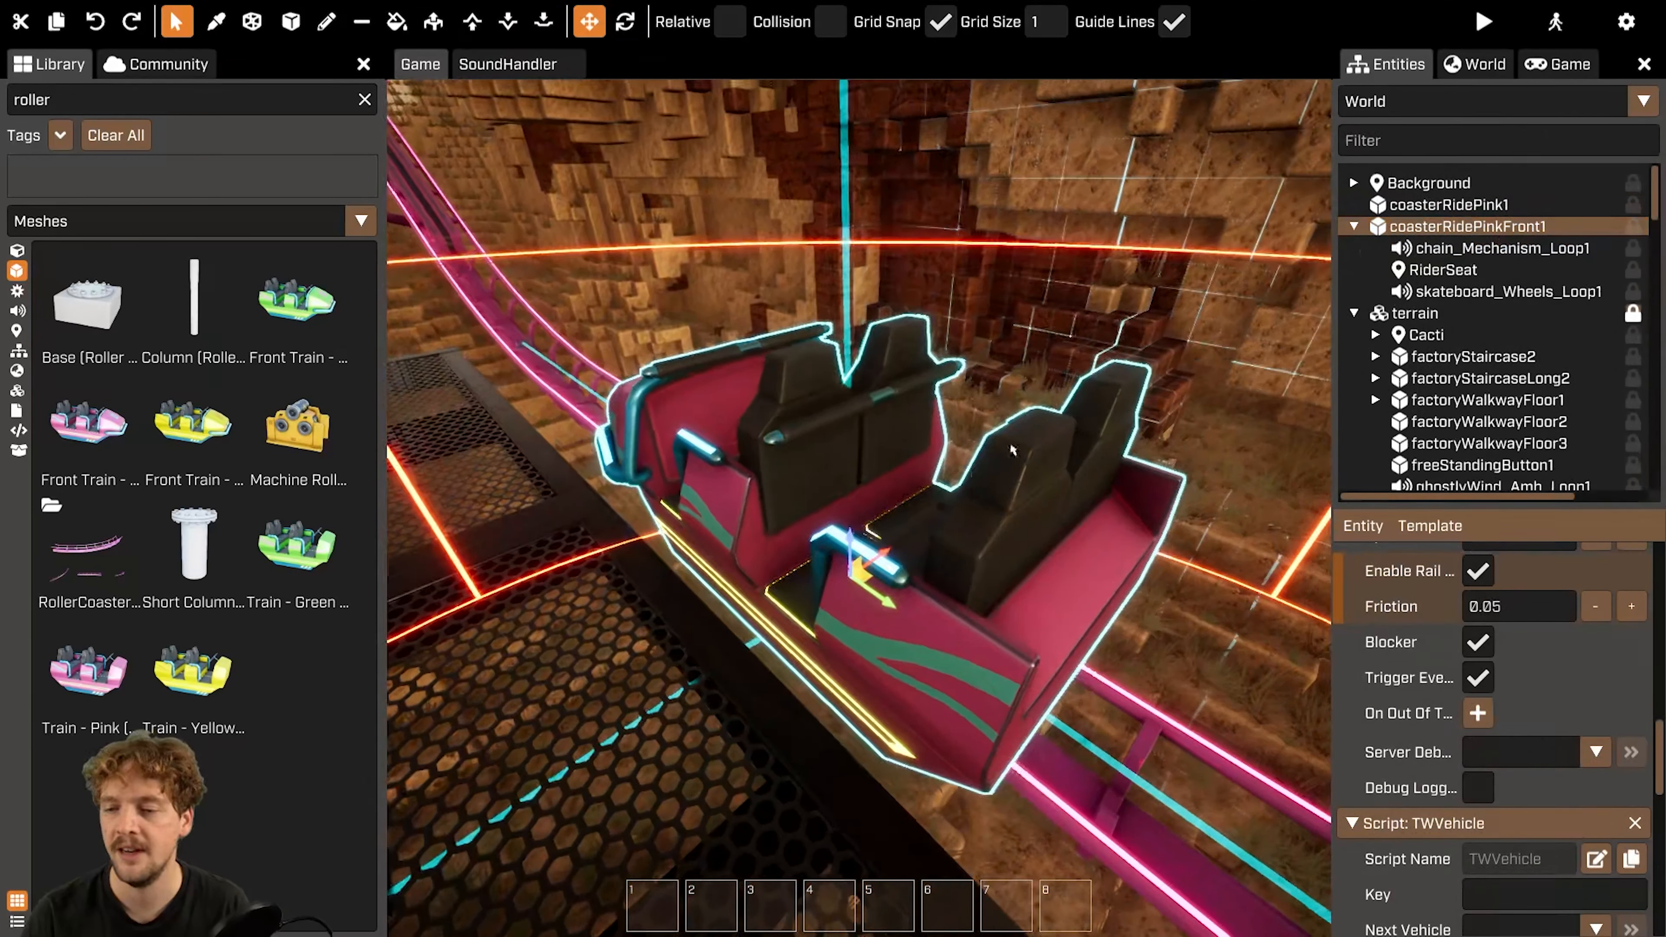
double_click(1443, 270)
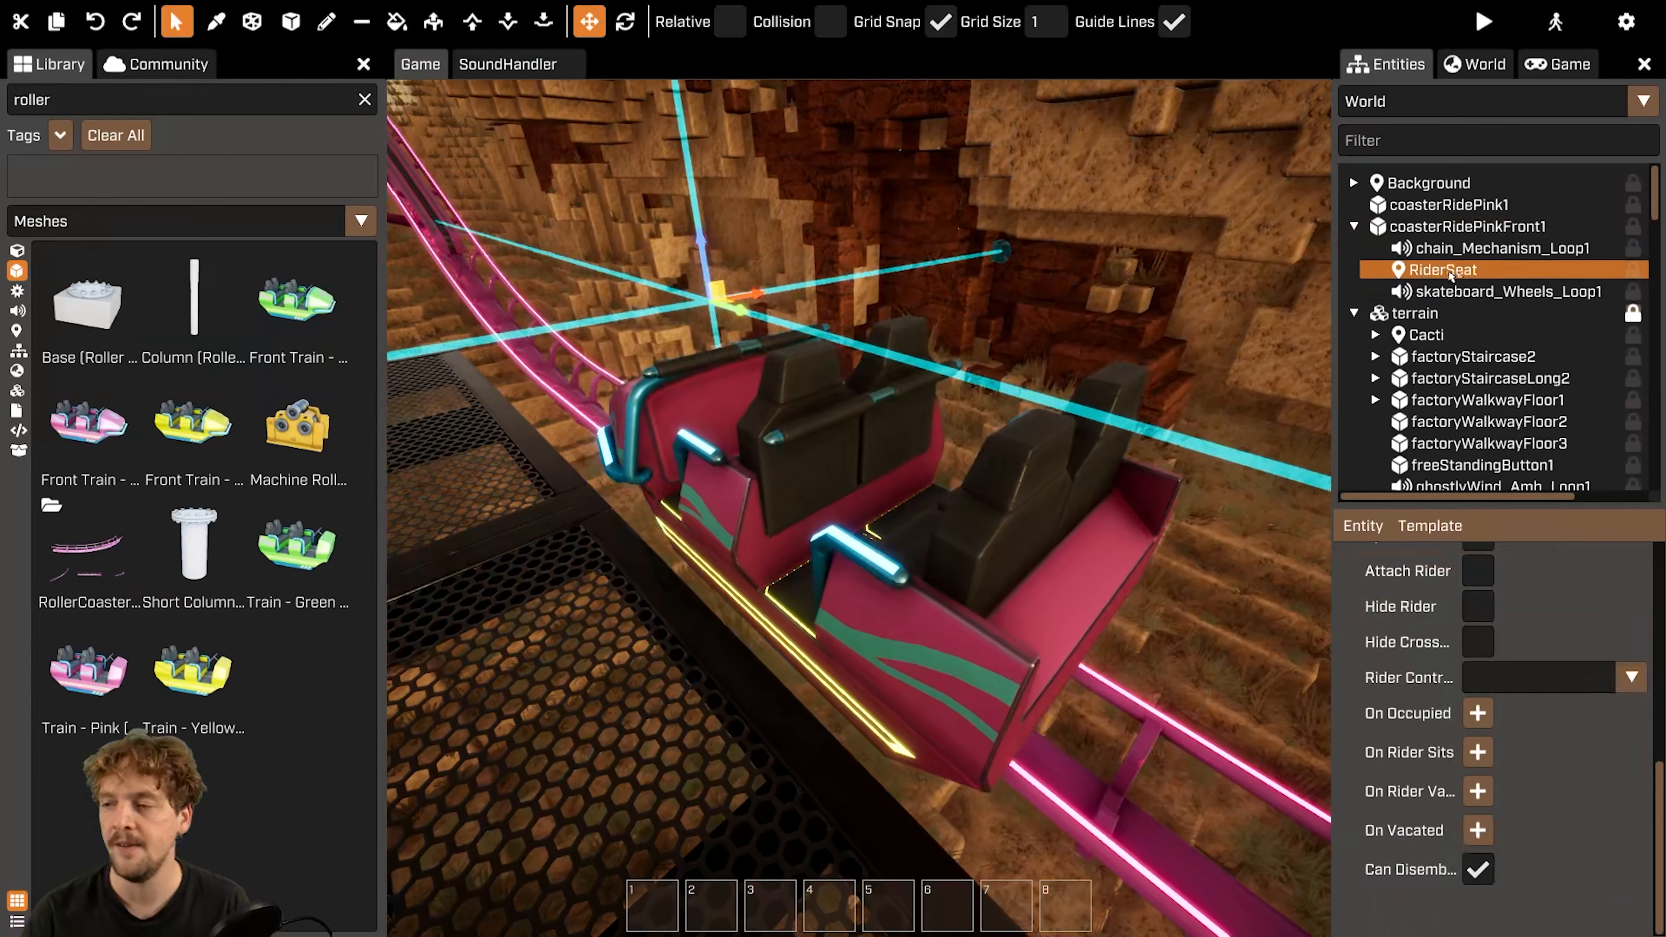
scroll(1451, 653, "up", 3)
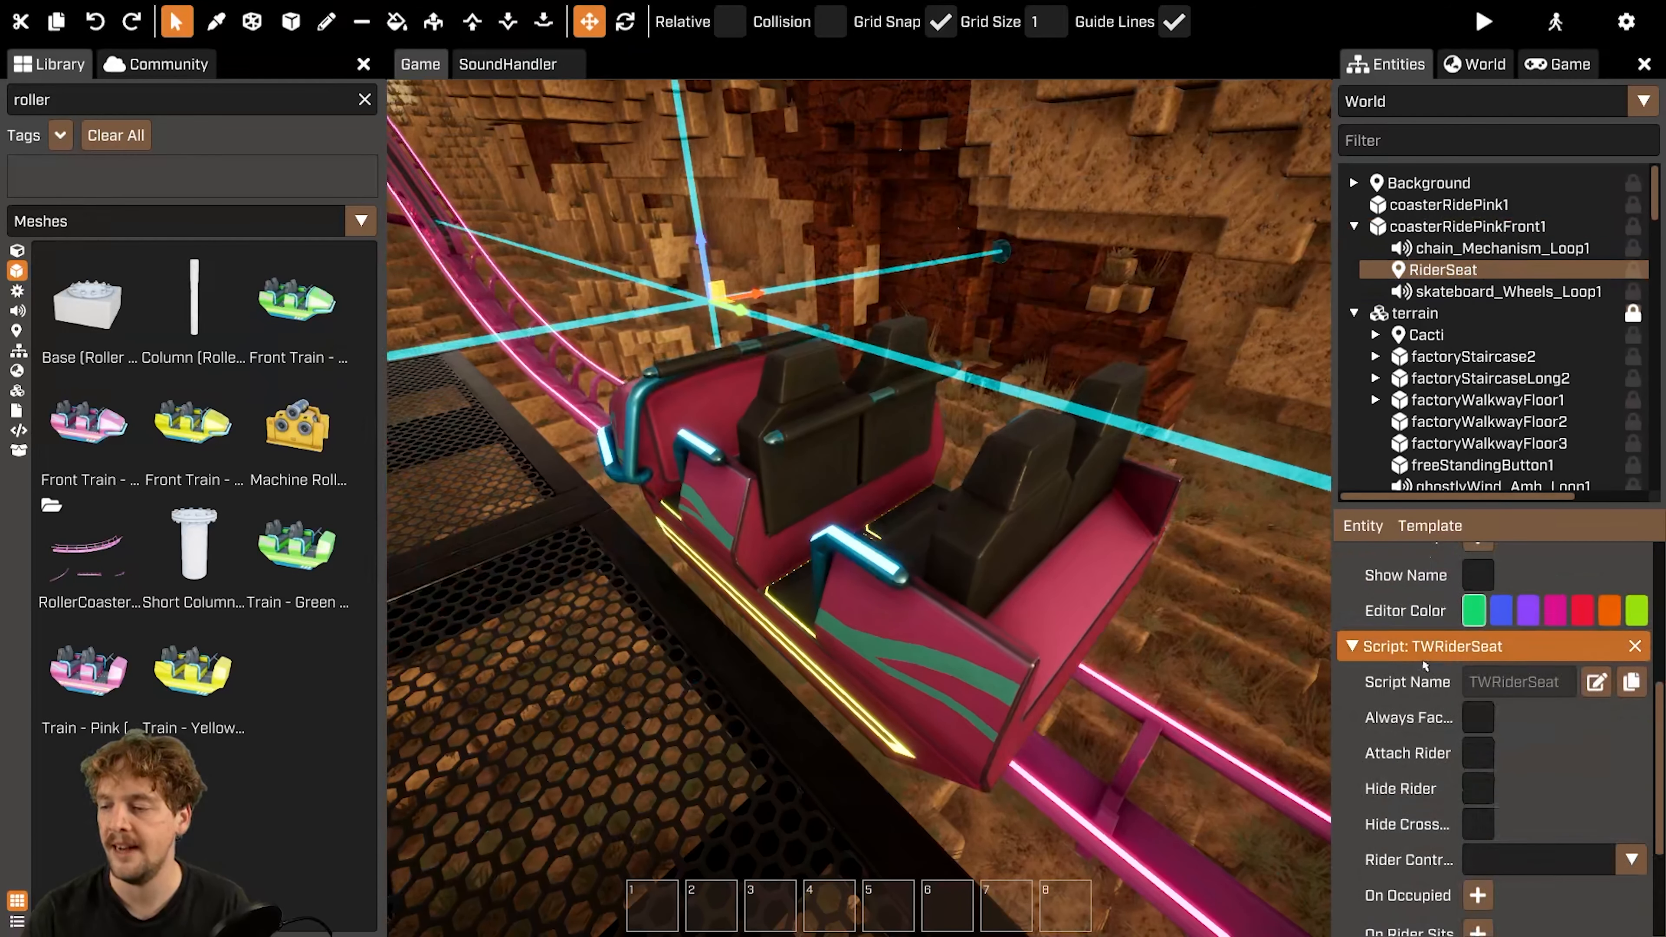
- Go back to the pink front car and inspect its first On Interact event, which targets RiderSeat
left_click(1467, 226)
scroll(1432, 736, "down", 5)
scroll(1432, 737, "up", 1)
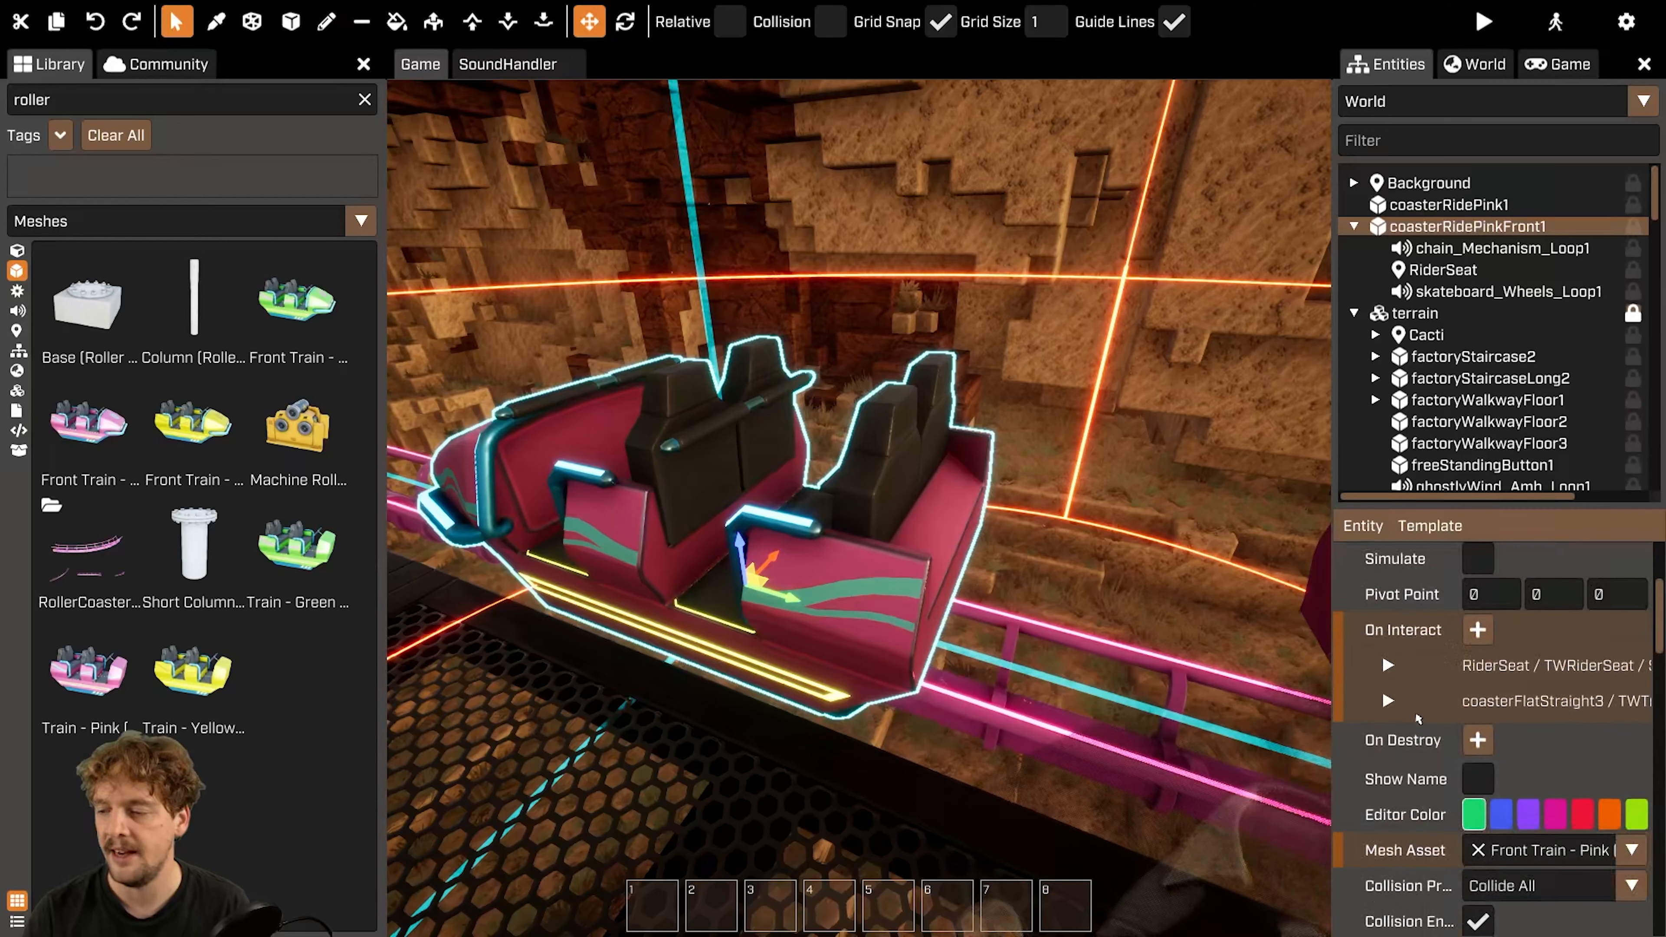
left_click(1389, 666)
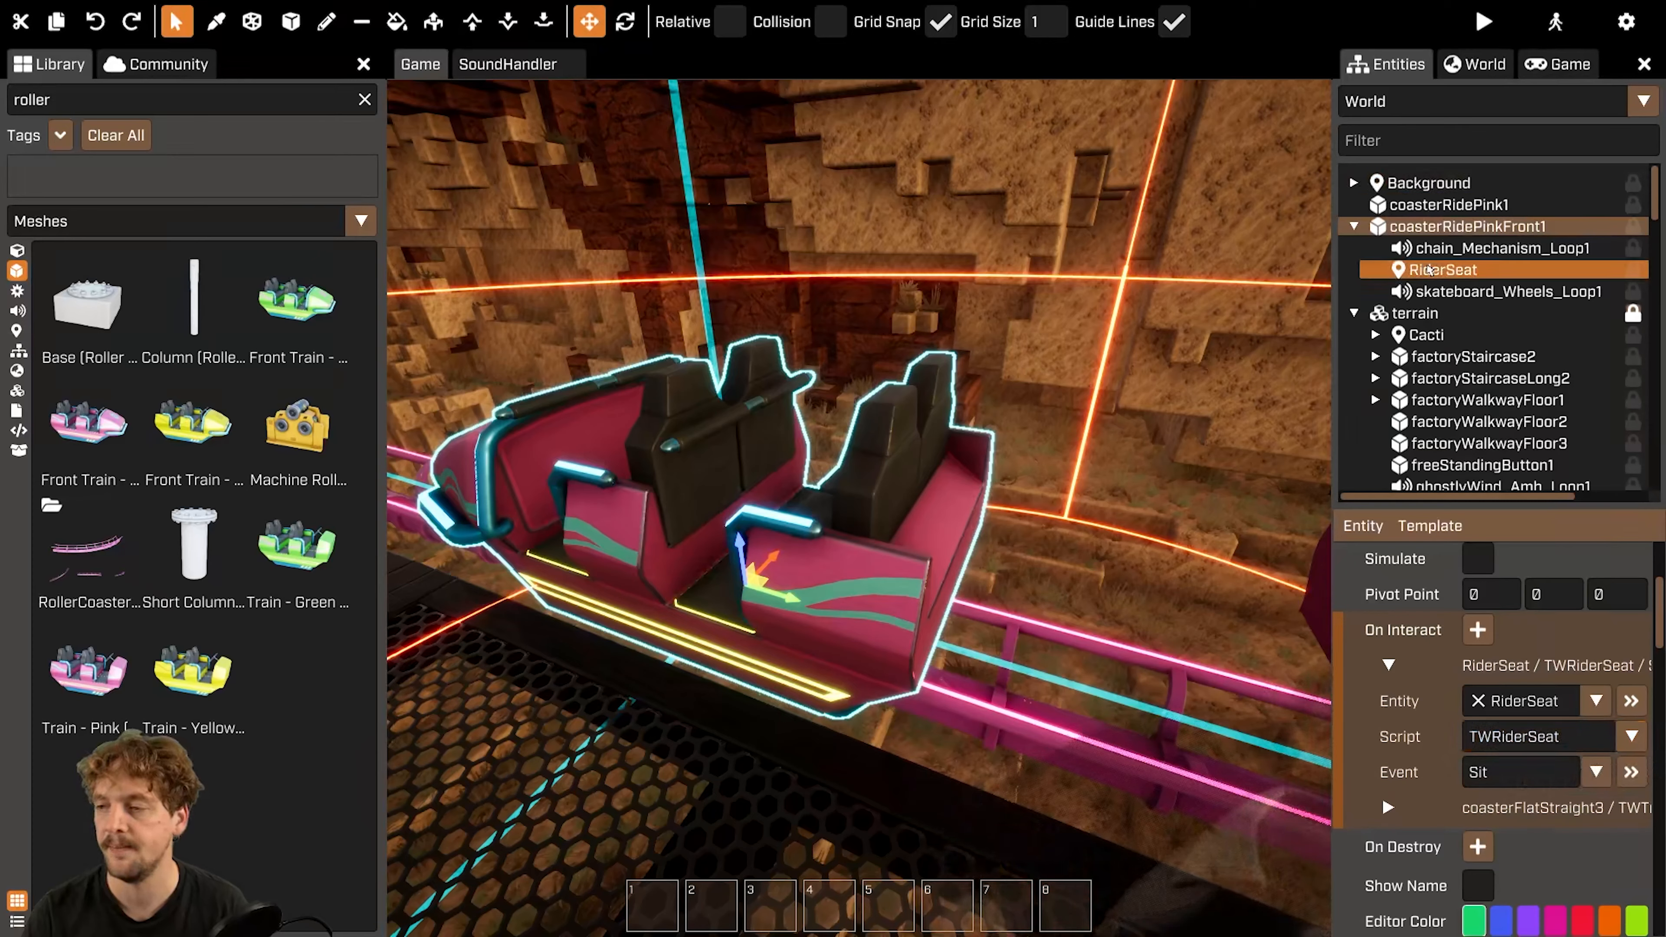
- Browse the scripts that can be added to RiderSeat and look at where the seat sits on the front car
left_click(1444, 270)
left_click(1372, 531)
mouse_move(1384, 578)
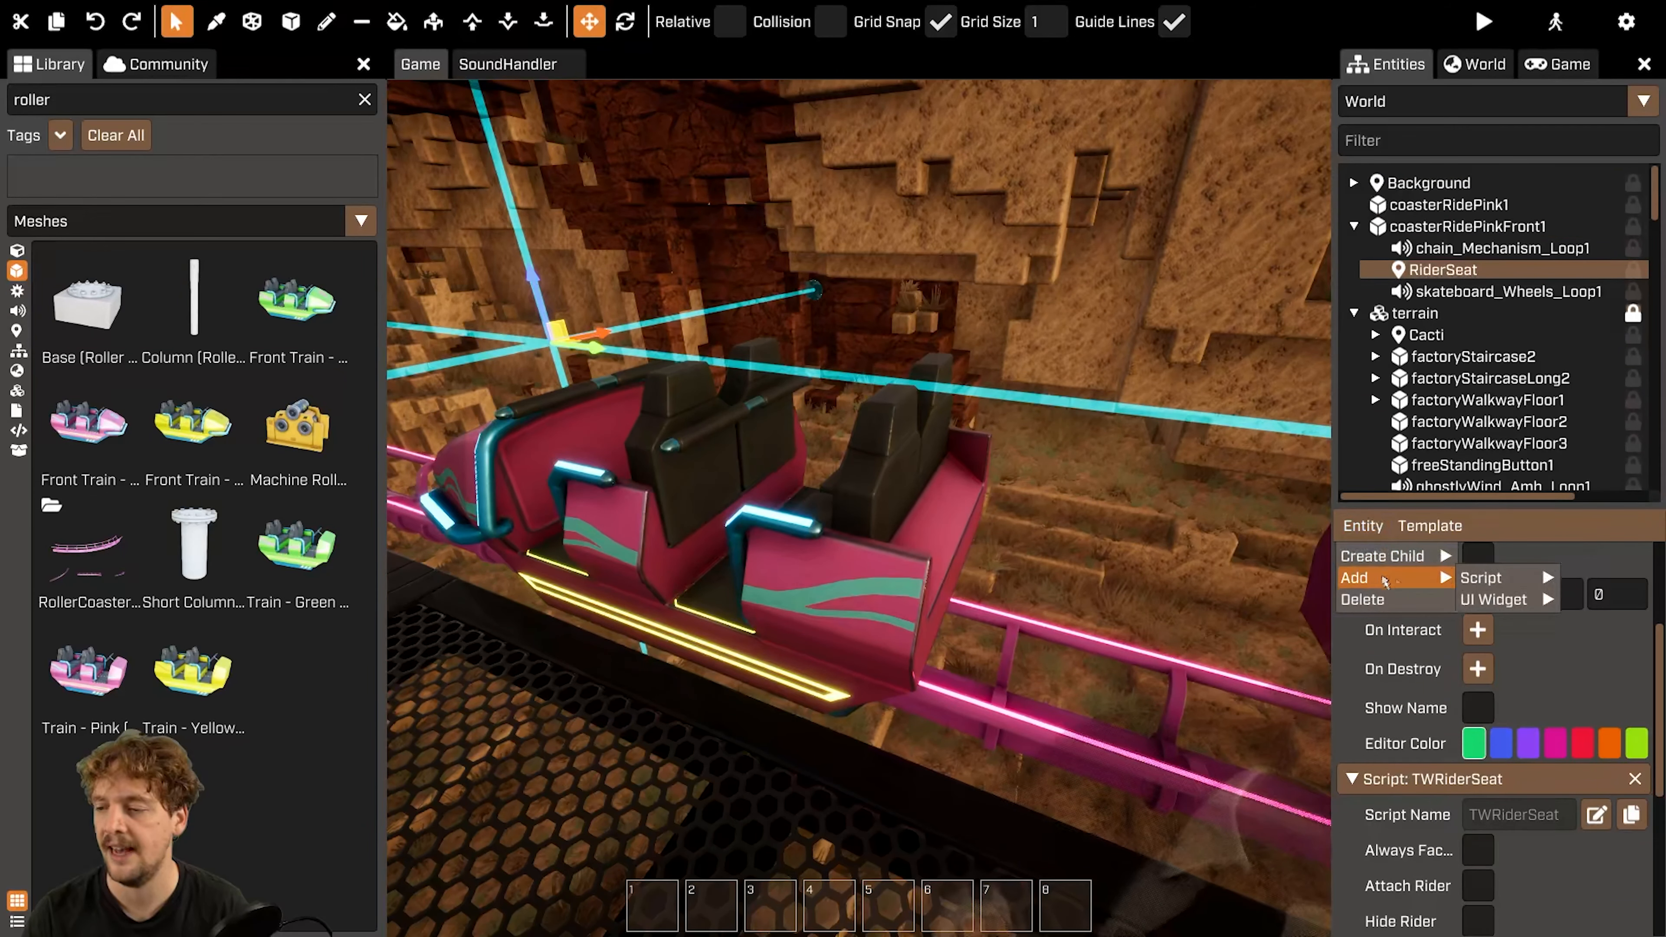
mouse_move(1477, 579)
scroll(1372, 762, "down", 5)
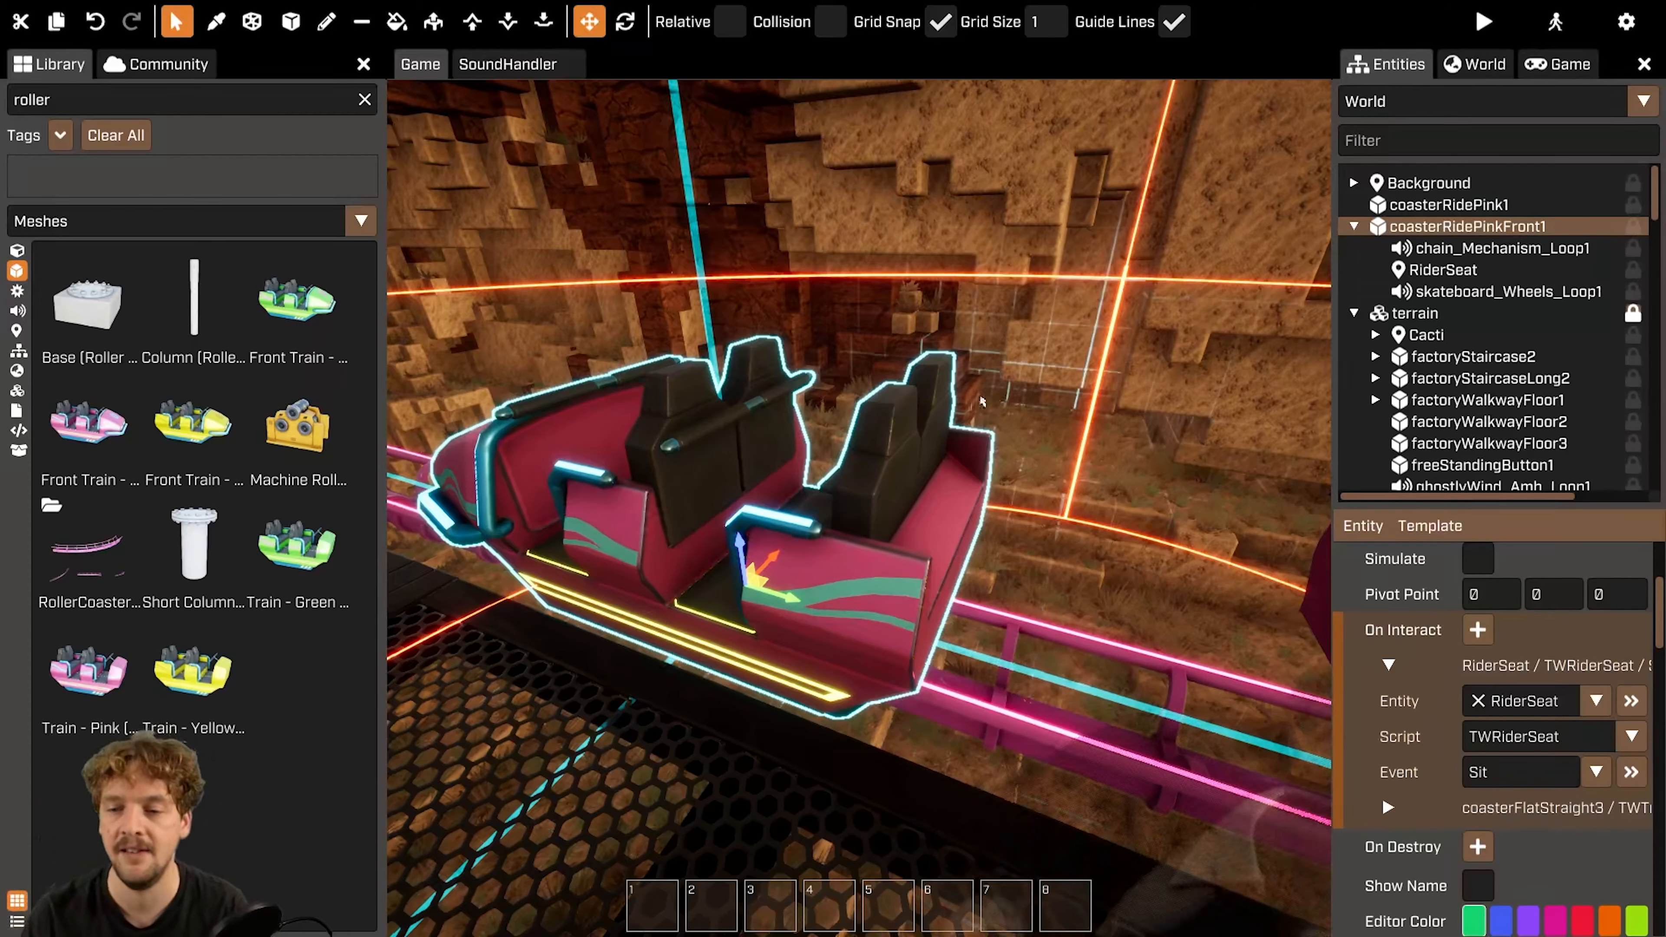
right_click_drag(859, 512, 774, 492)
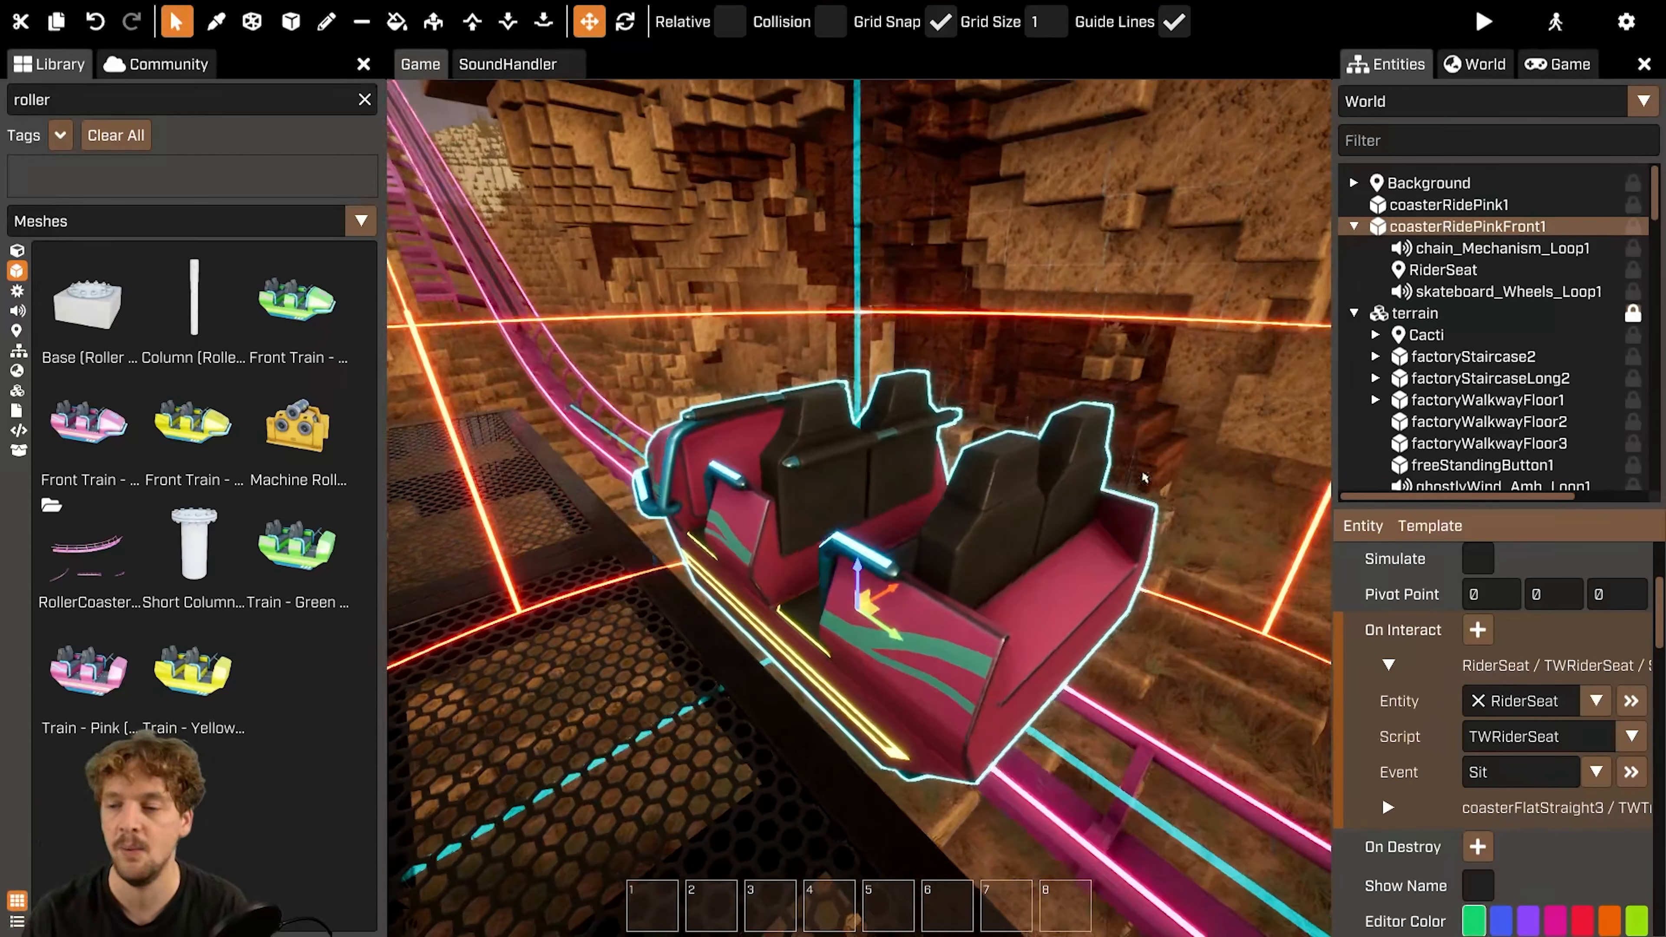
double_click(1472, 276)
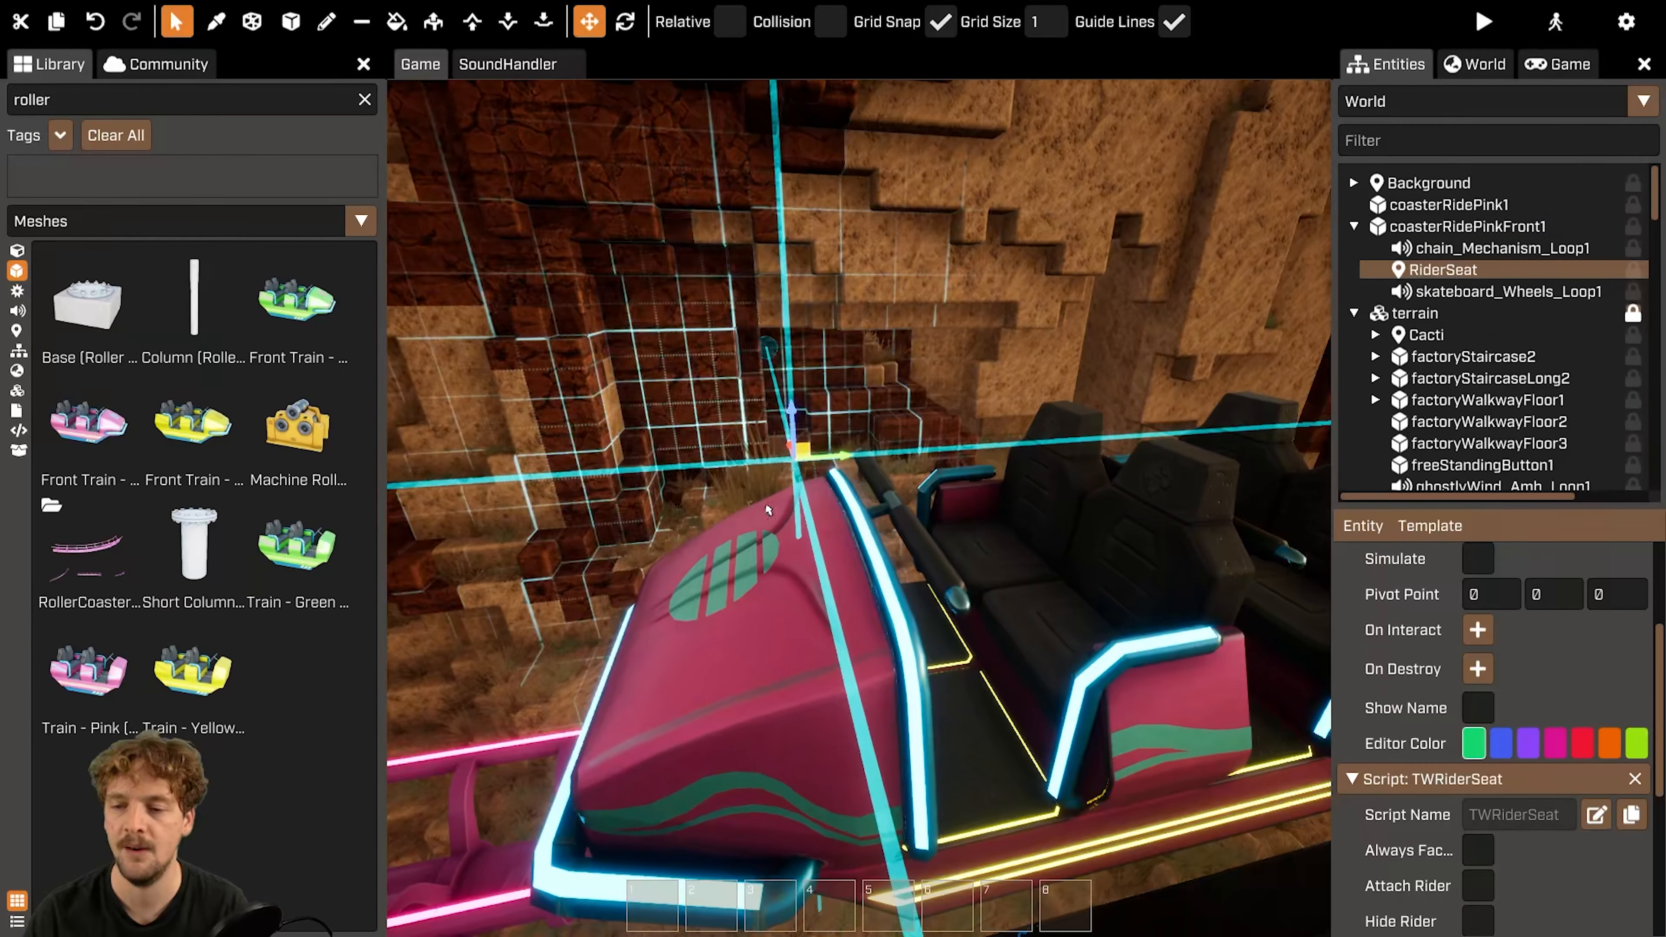
- Select the flat straight track section beneath the train and examine its block section module script settings
right_click_drag(768, 510, 950, 573)
left_click(950, 573)
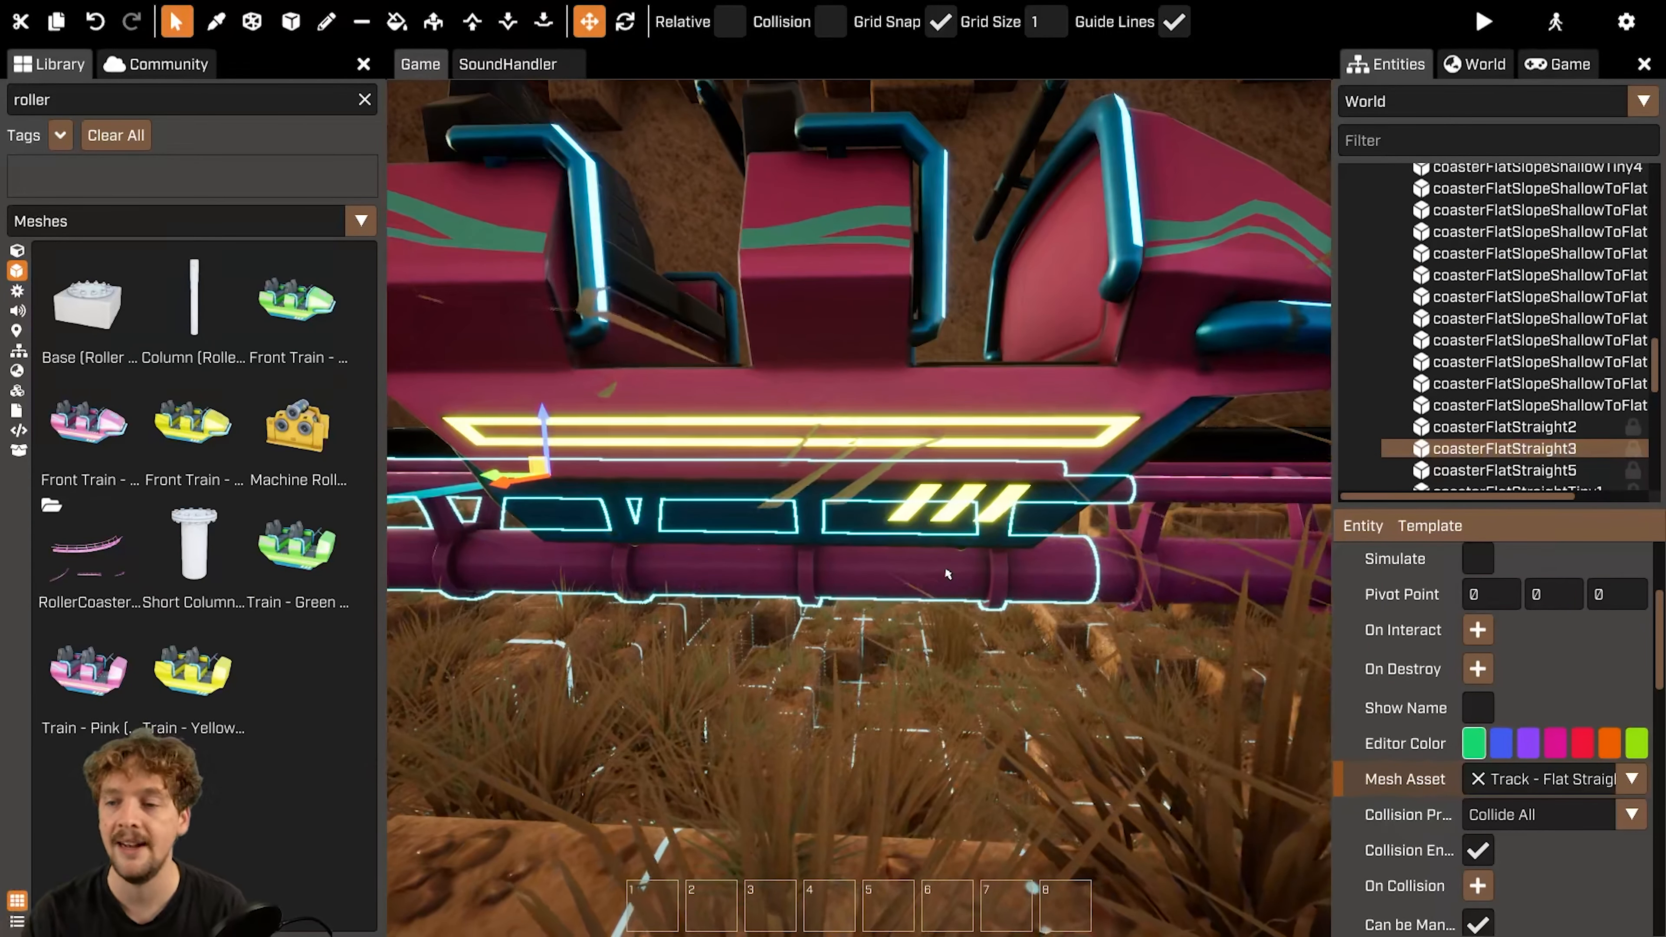
scroll(1470, 630, "down", 10)
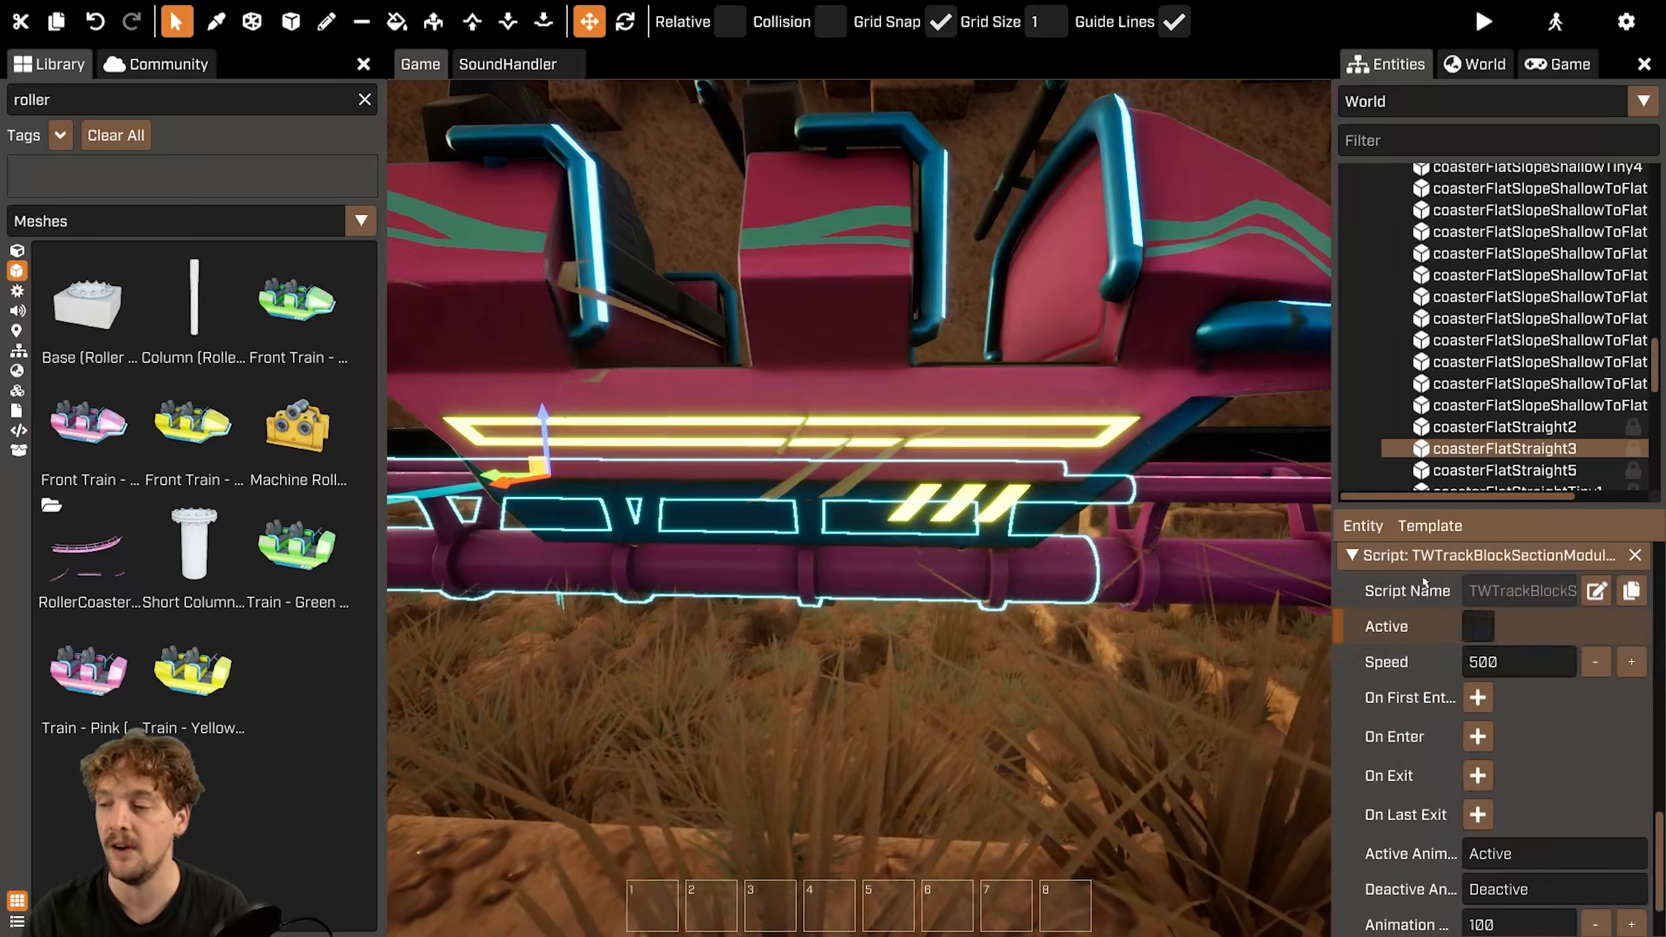